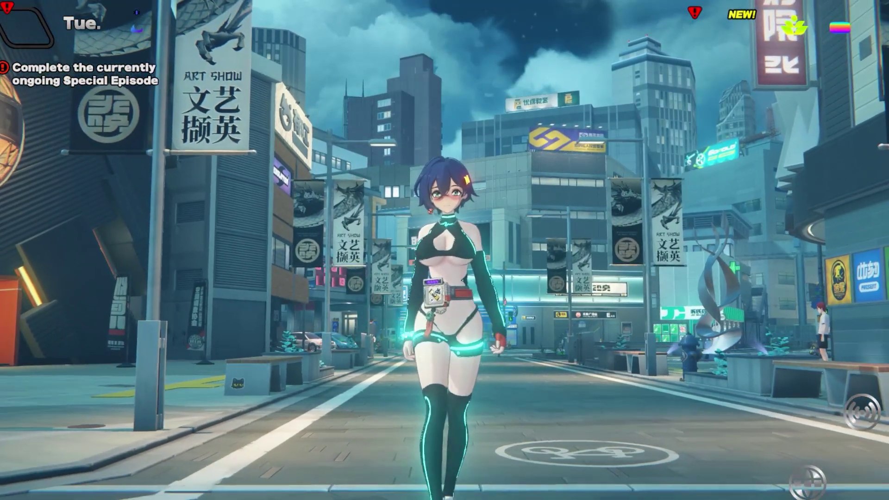
key(s)
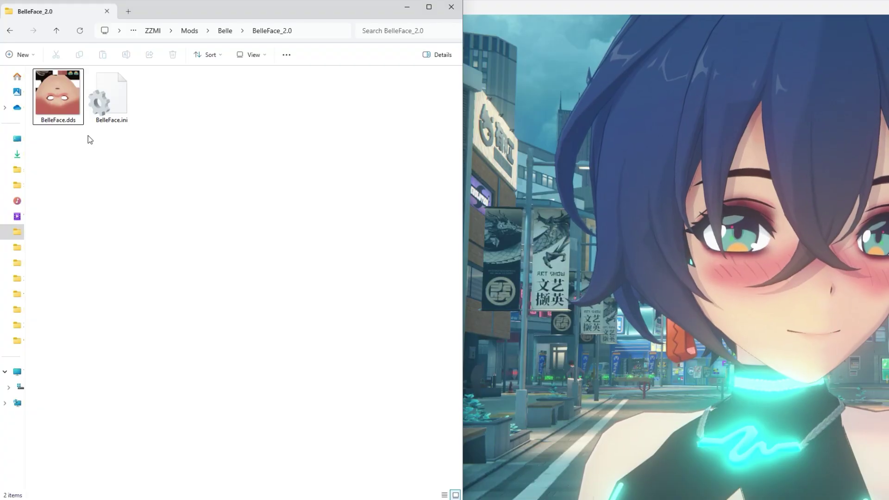
Open the BelleFace.dds texture from the BelleFace_2.0 folder in paint.net
click(65, 108)
right_click(65, 109)
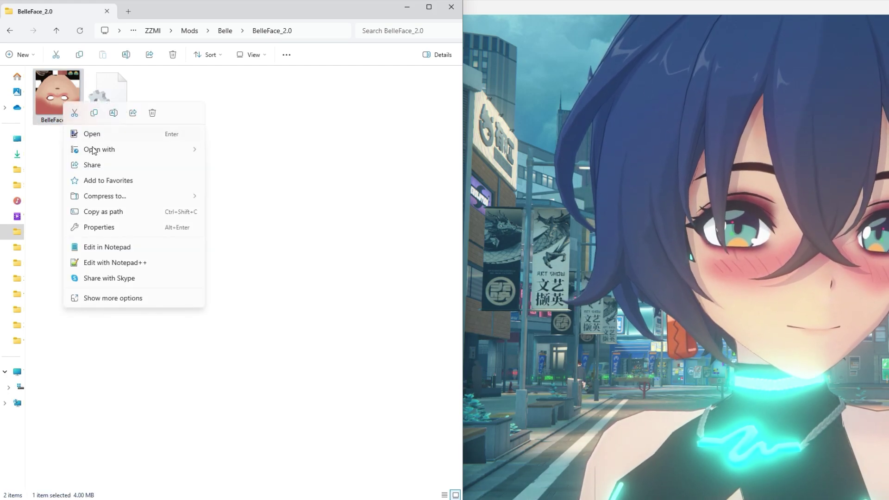
mouse_move(92, 149)
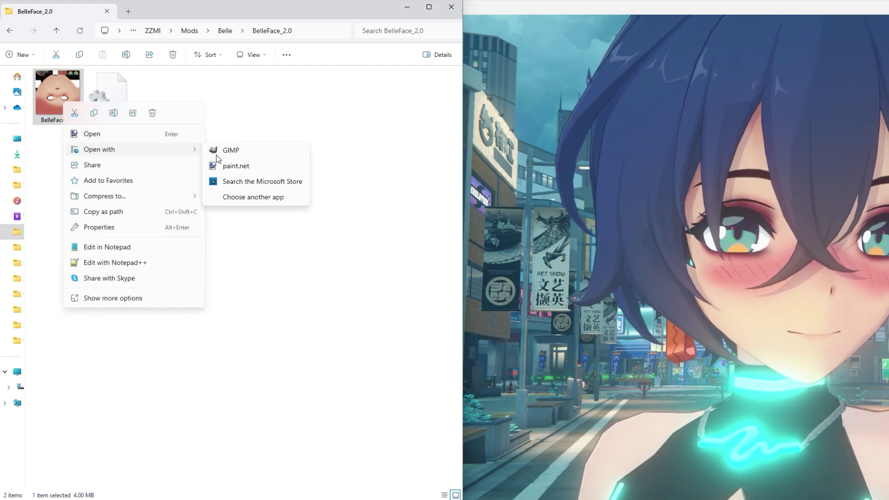
click(261, 172)
Place the Layers window beside the face texture's canvas and shrink it to a smaller size
click(771, 17)
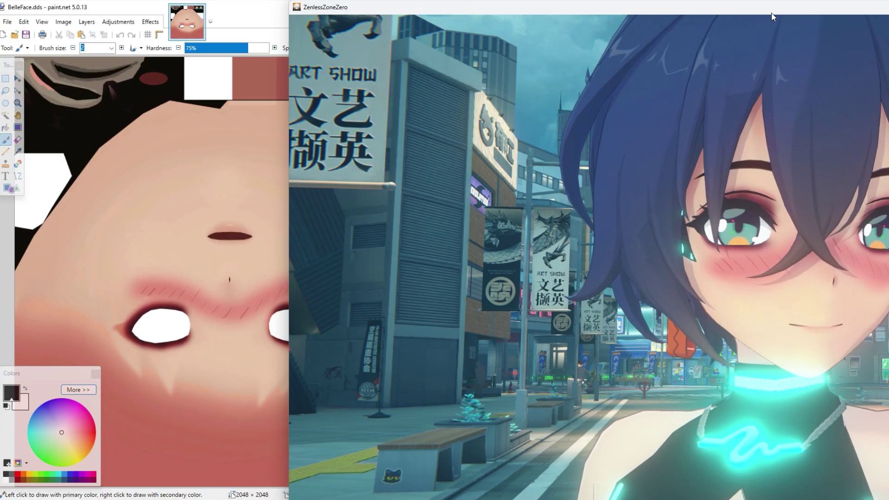
click(254, 19)
mouse_move(847, 165)
mouse_down()
mouse_move(520, 231)
mouse_move(467, 187)
mouse_move(615, 210)
mouse_up()
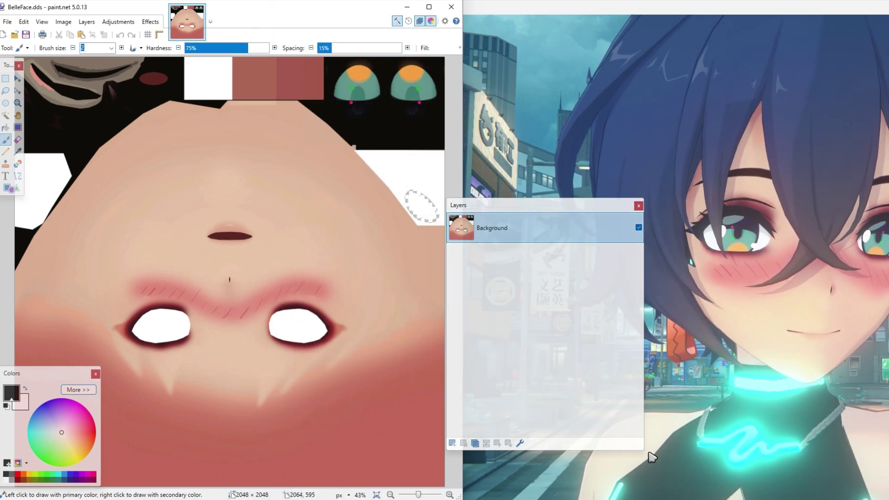
drag(648, 453, 571, 394)
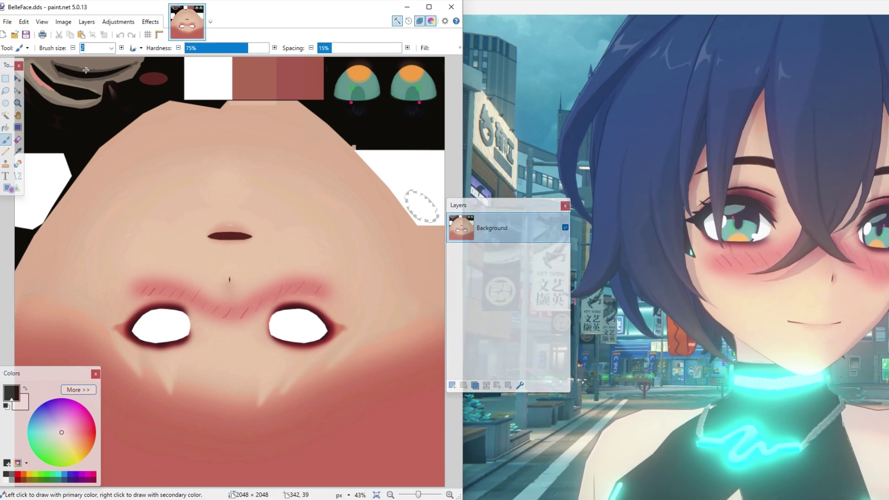
Set the paintbrush size to 50 and paint a looping black scribble around the mouth of the face texture
click(111, 48)
click(95, 232)
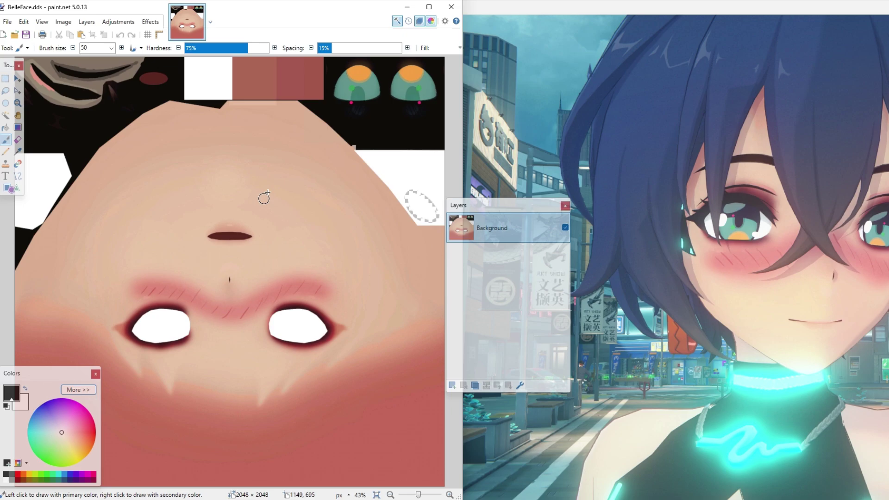
mouse_move(277, 169)
mouse_down()
mouse_move(137, 183)
mouse_move(250, 243)
mouse_move(263, 199)
mouse_move(204, 241)
mouse_up()
Save the scribbled texture in BC2 (sRGB, DX 10+) format and reload the mods in Zenless Zone Zero
key(ctrl+s)
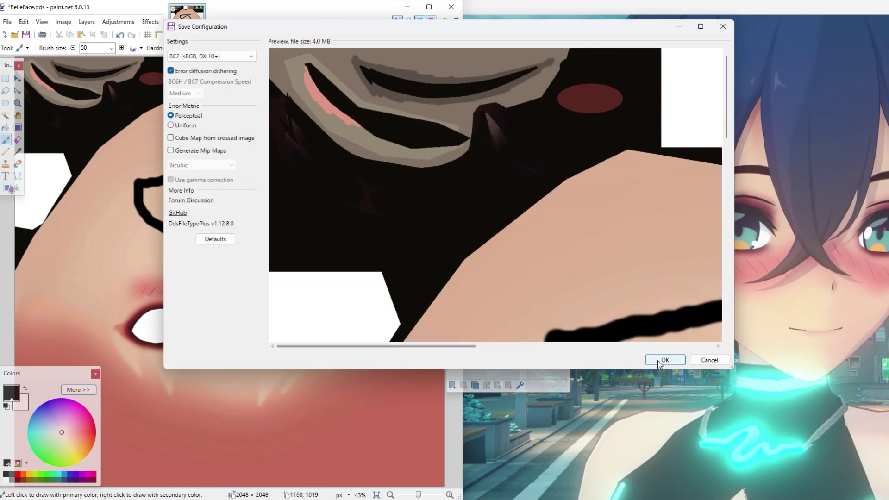
click(659, 362)
click(679, 11)
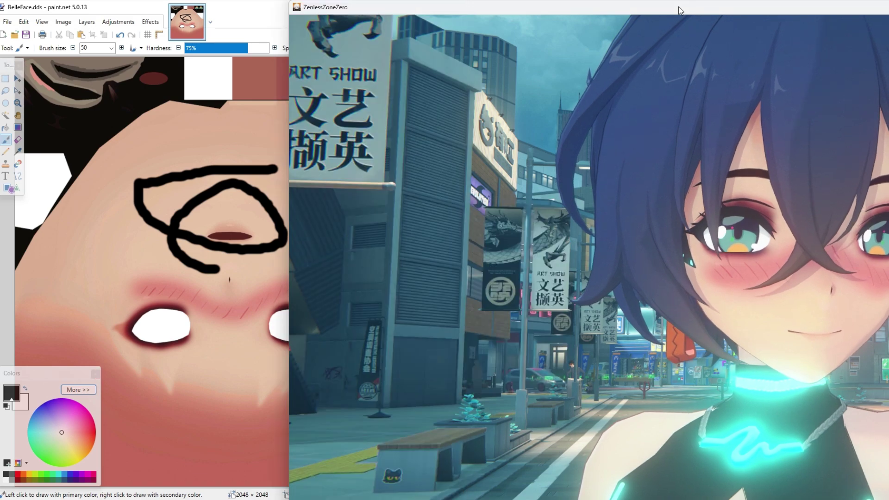
key(F10)
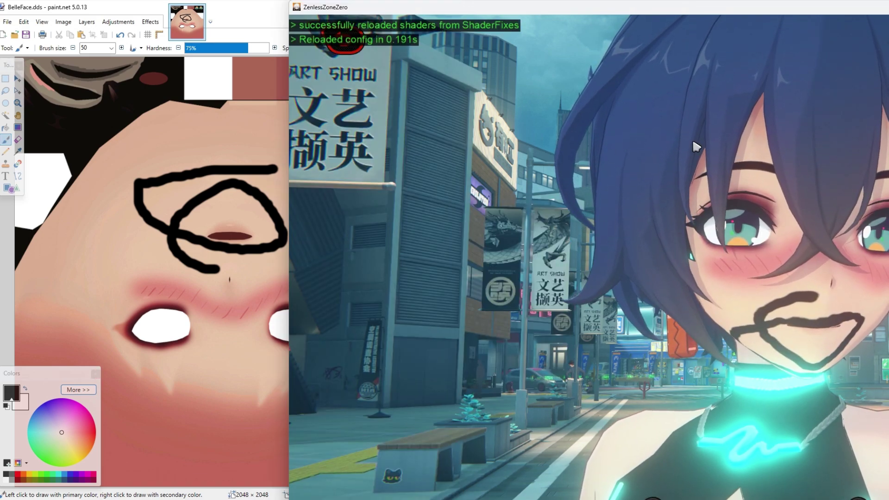
Back in paint.net, undo the scribble and save the texture, and reload the mods in Zenless Zone Zero
click(232, 19)
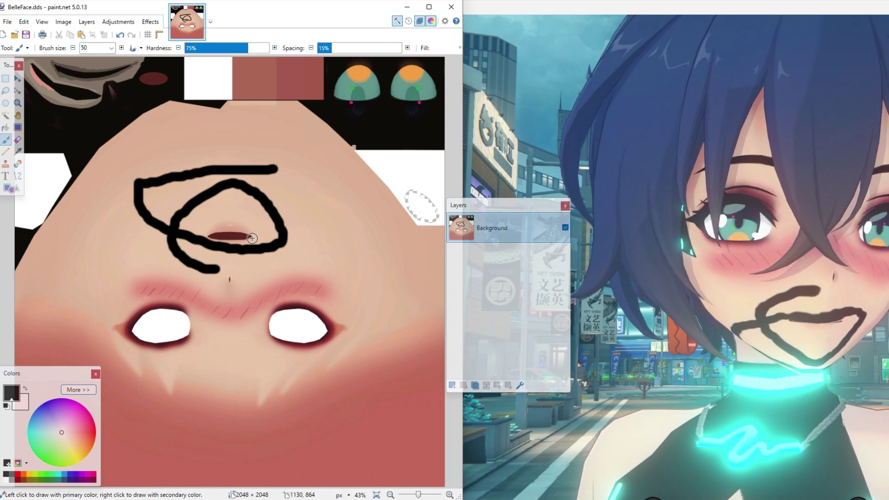
key(ctrl+z)
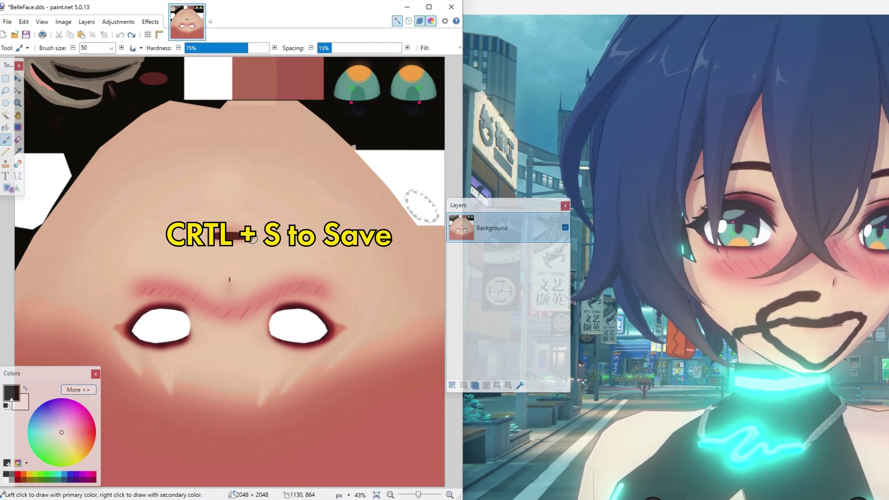
key(ctrl+s)
click(618, 8)
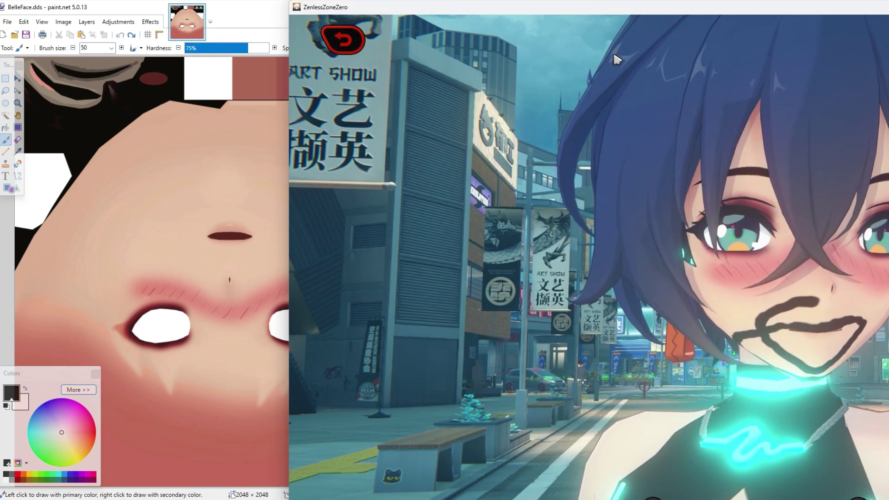
key(F10)
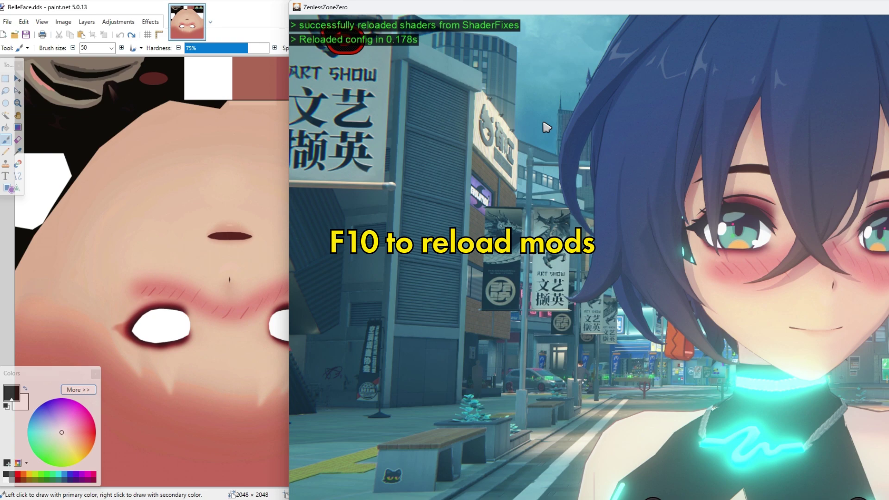
Return to paint.net, add a new layer and paint a large black X across the face on it
click(247, 9)
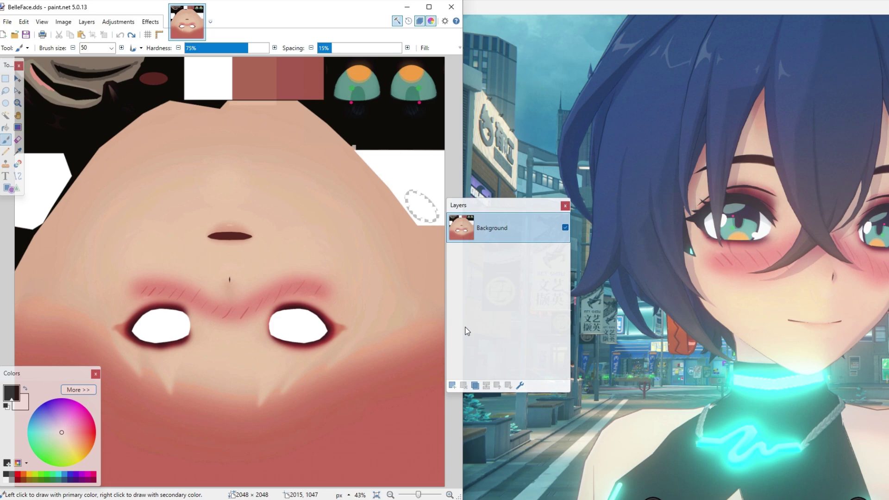
click(452, 385)
drag(317, 177, 144, 327)
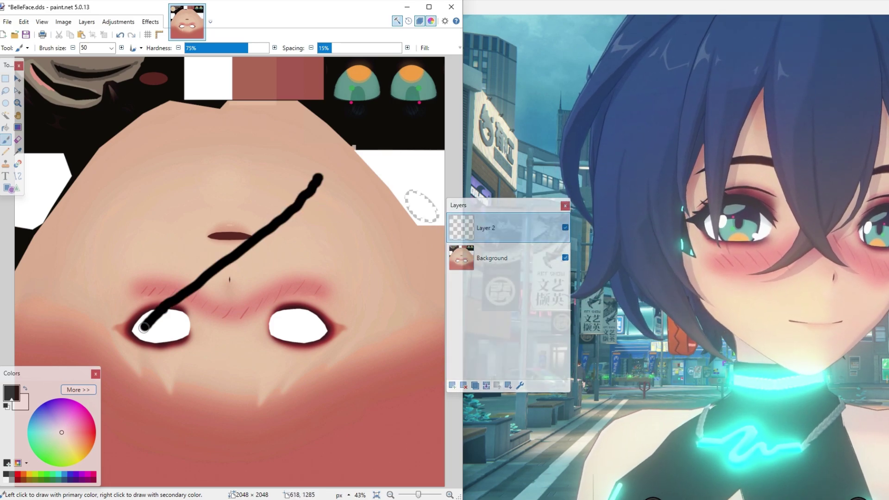
drag(146, 154, 352, 331)
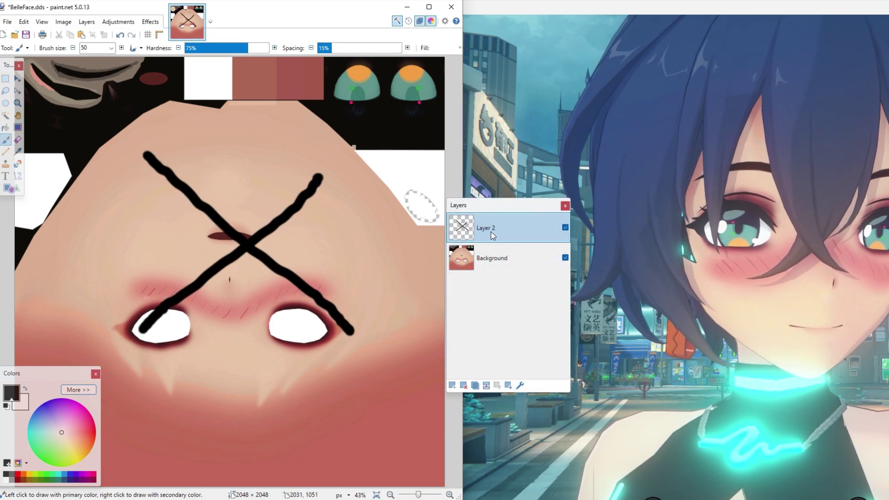
Check Layer 2's properties and try to save the two-layer image, cancelling the paint.net (*.pdn) save
double_click(491, 231)
key(Return)
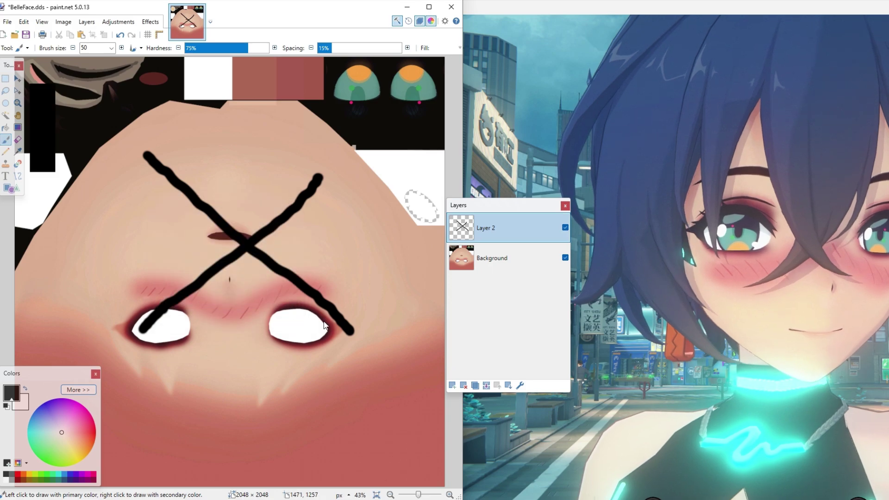
key(ctrl+shift+s)
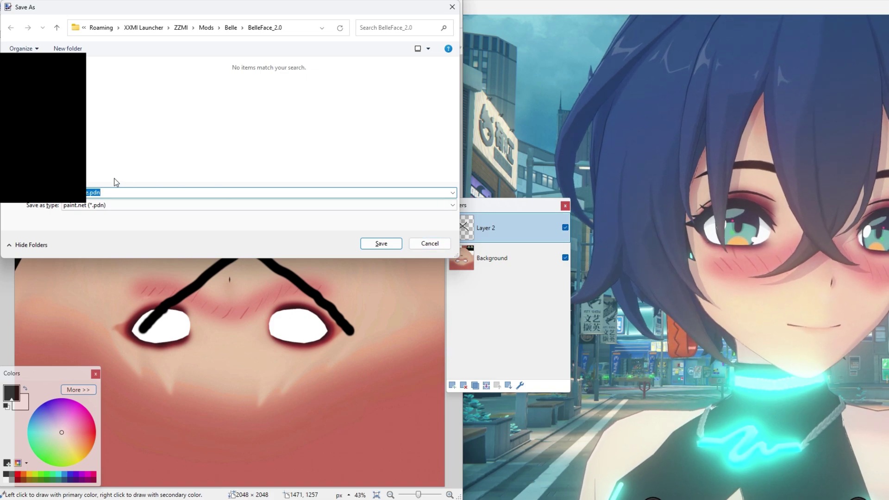
click(427, 250)
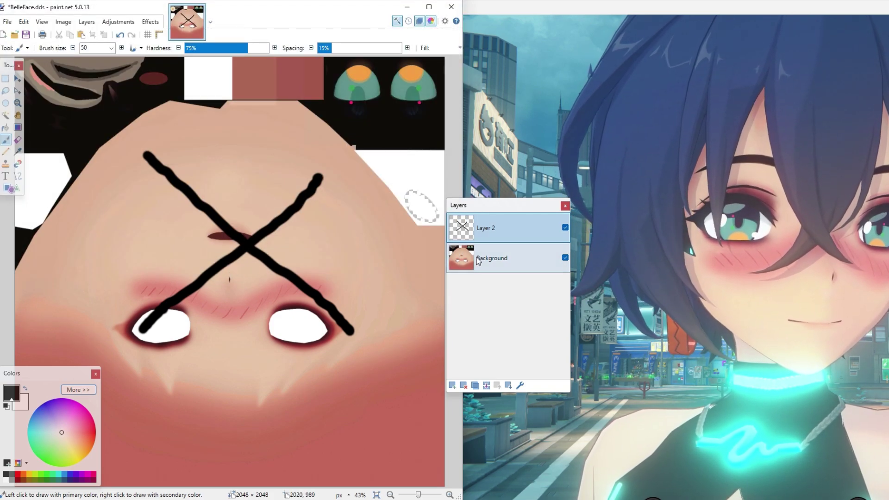
Replace the X on Layer 2 with a freehand black ring around the mouth and merge the layer into Background
key(ctrl+z)
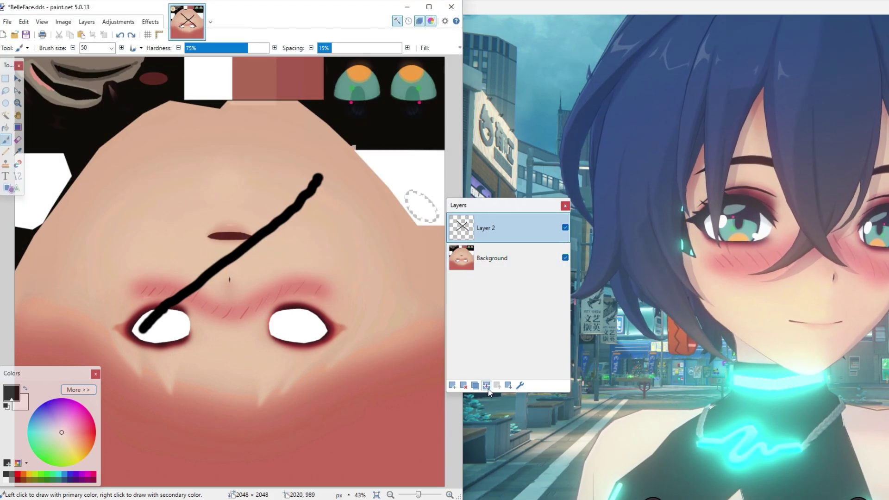
key(ctrl+z)
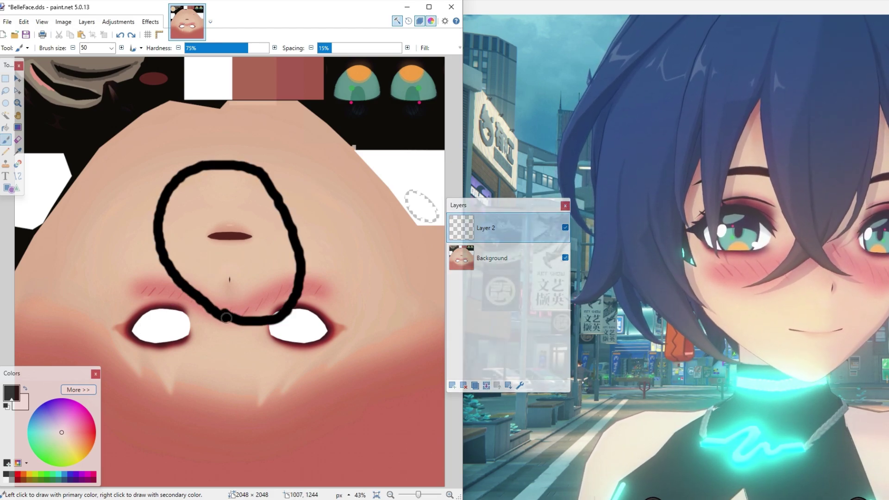
key(ctrl+m)
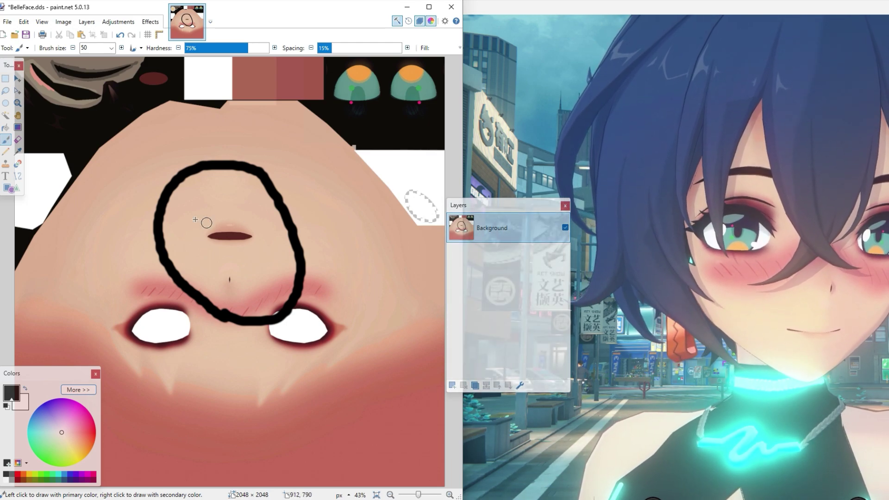
Paint a check-shaped stroke from the mouth to the iris artwork, and apply the saved texture in Zenless Zone Zero
drag(220, 238, 374, 98)
key(ctrl+s)
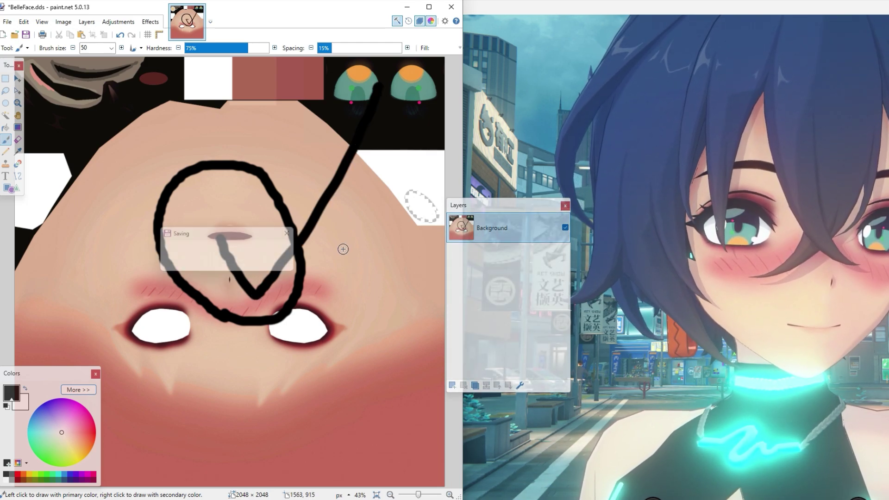
click(605, 20)
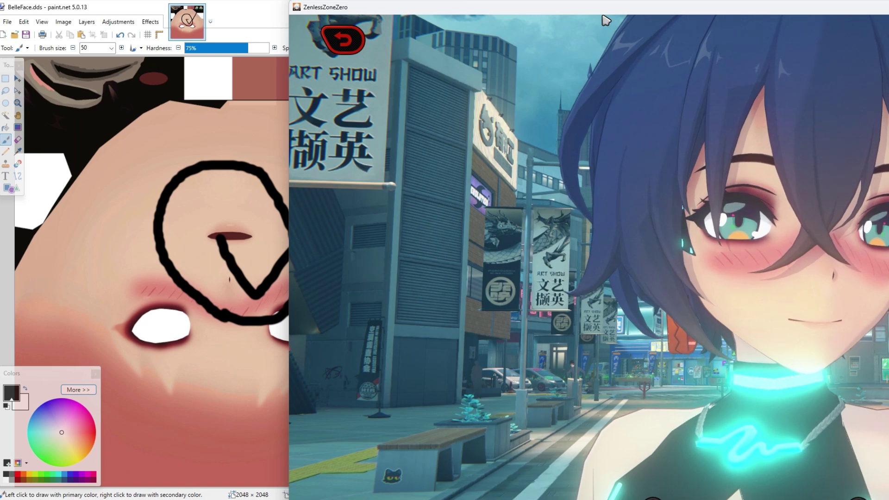
key(F10)
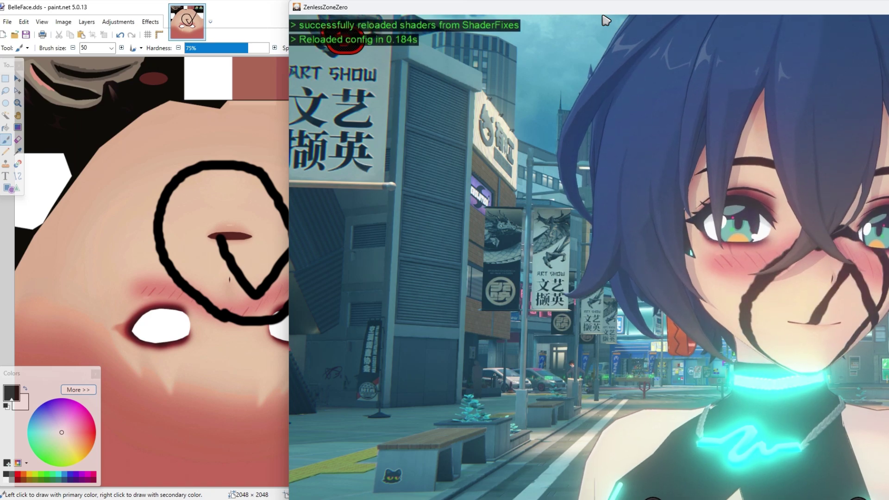
Return to paint.net and undo the check-shaped stroke, the layer merge and the black ring
click(238, 14)
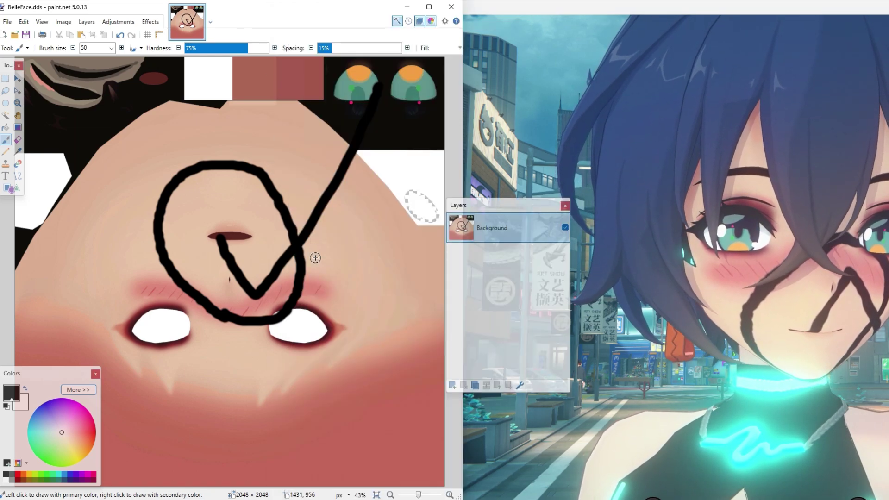
key(ctrl+z)
key(ctrl+shift+n)
key(ctrl+z)
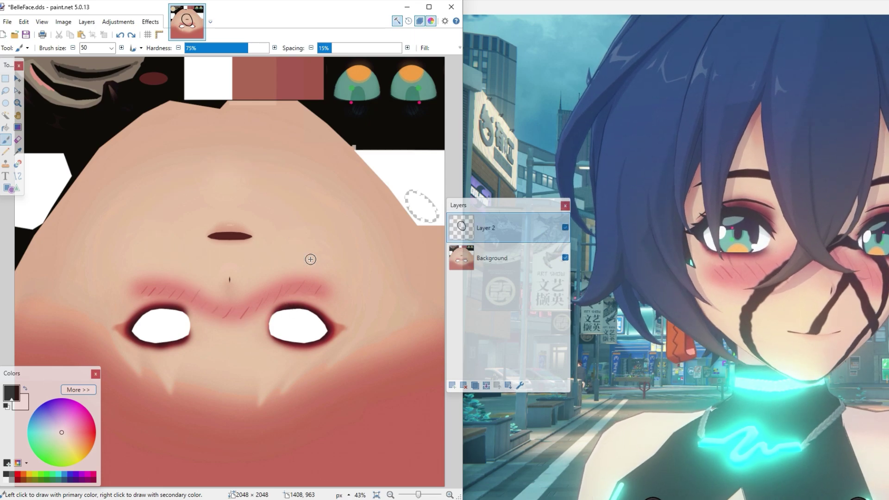
Cancel the layered save, remove the empty Layer 2, and apply the saved single-layer texture in Zenless Zone Zero
key(ctrl+shift+s)
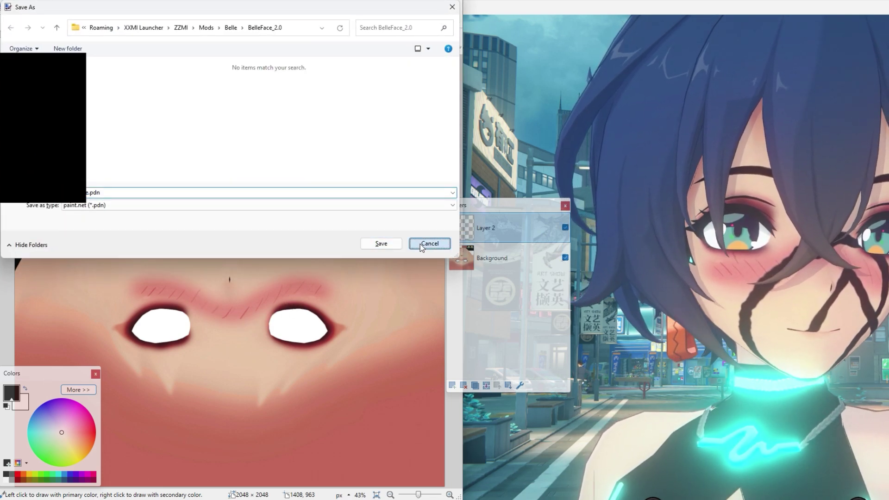
click(420, 243)
key(ctrl+shift+Delete)
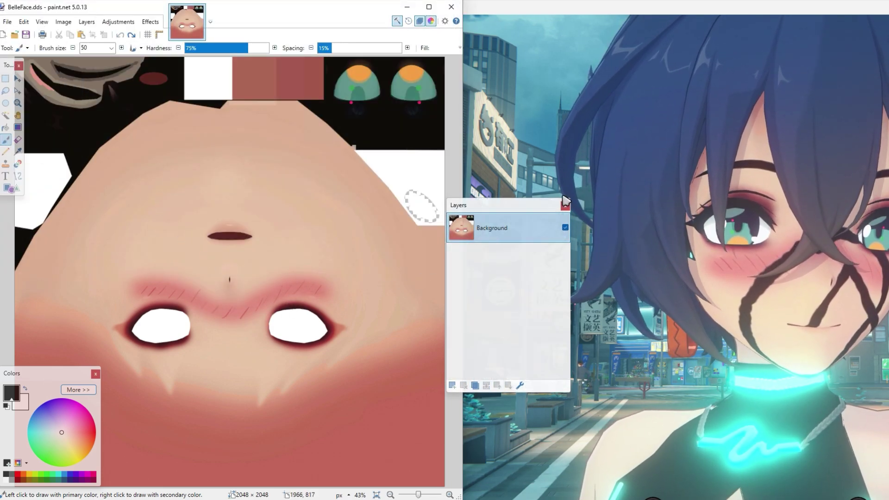
click(602, 180)
key(F10)
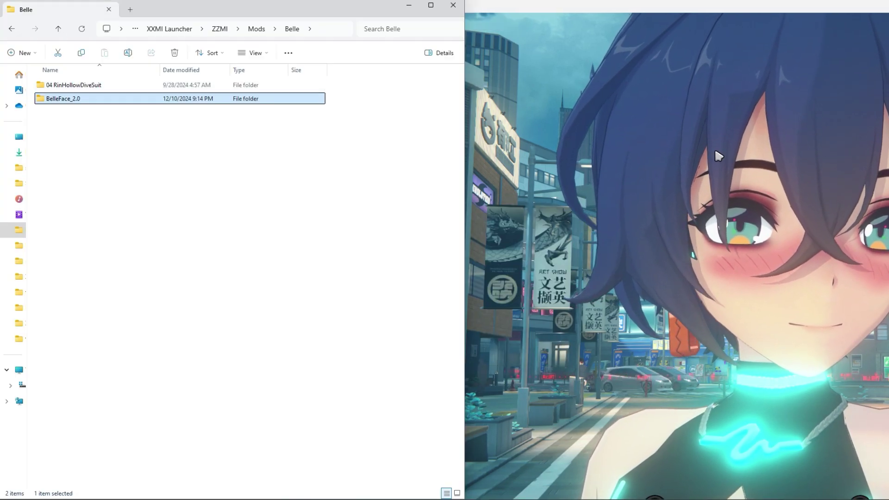
Inspect the character's face and outfit in the game's camera, then exit it and turn the character to face forward
drag(722, 185, 740, 296)
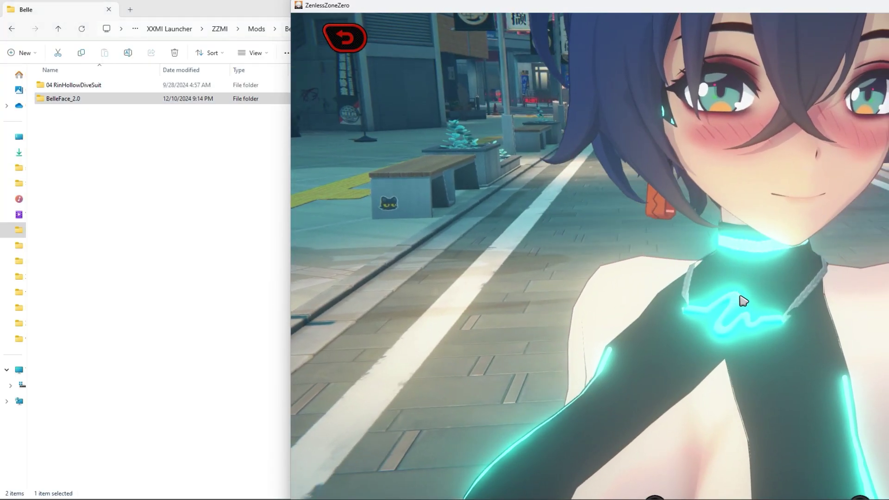
scroll(712, 276, down, 3)
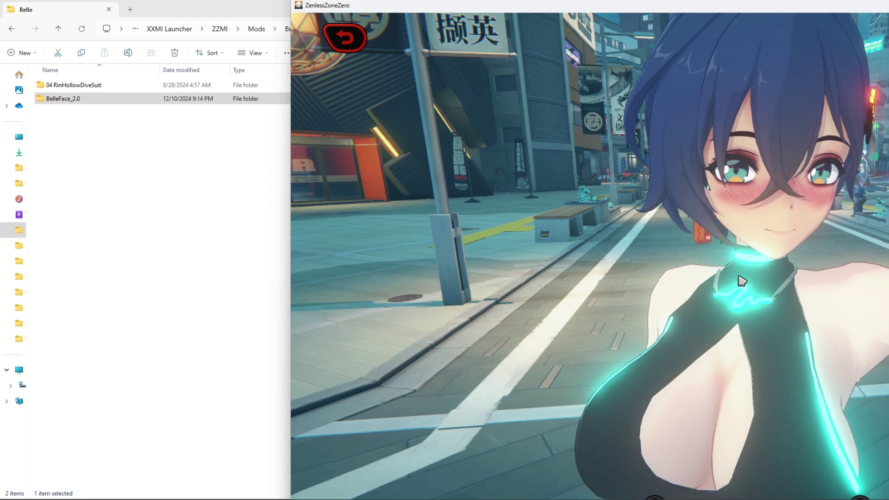
key(Escape)
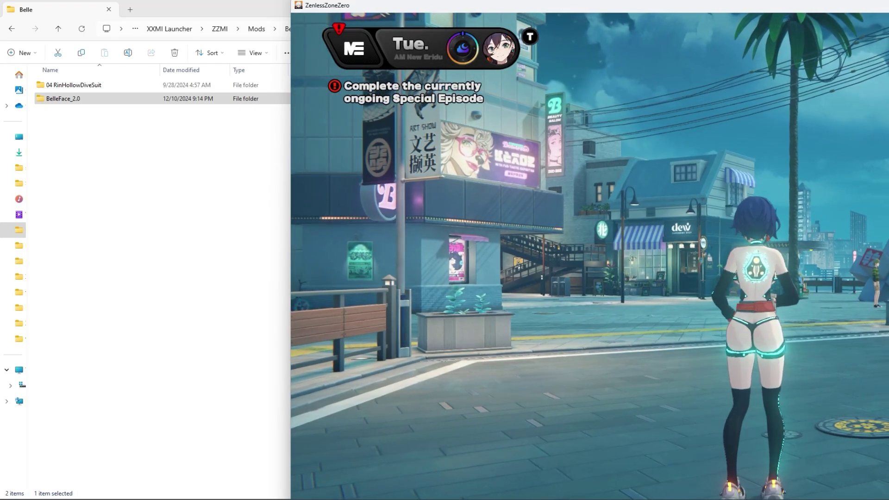
key(s)
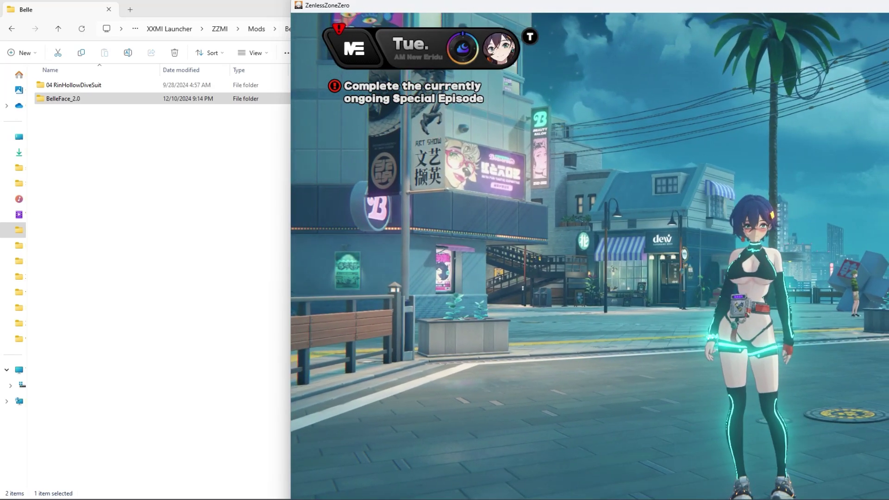
Open RinBodyADiffuse.dds from the DDS folder of the 04 RinHollowDiveSuit mod in paint.net
key(w)
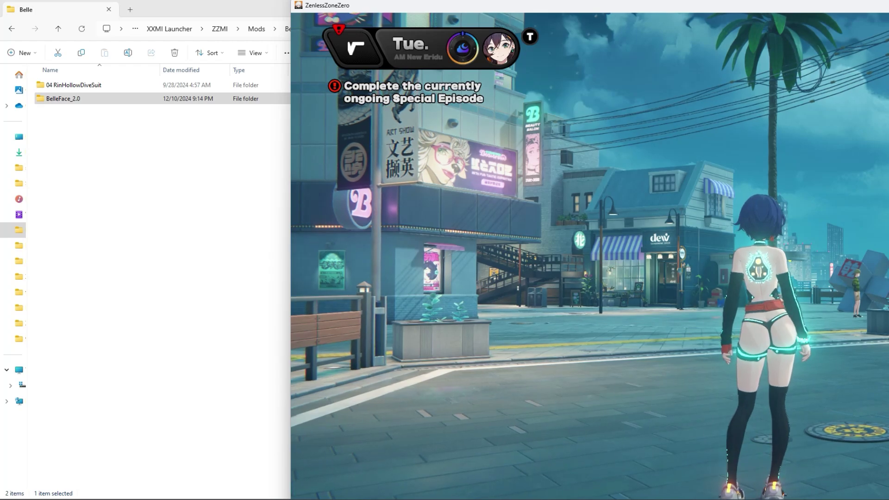
click(244, 265)
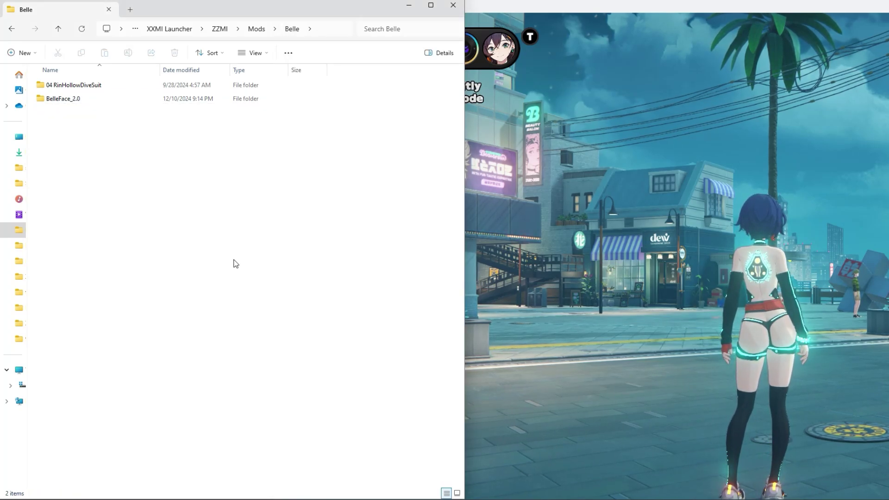
double_click(112, 89)
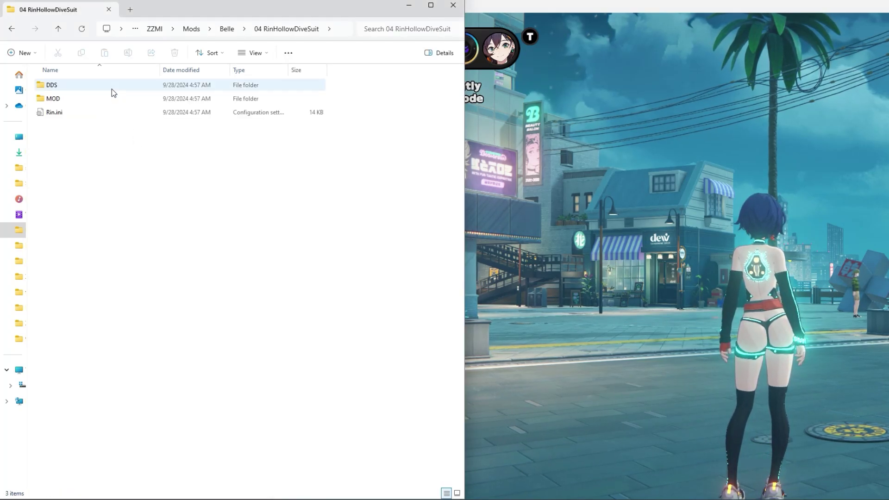
double_click(112, 89)
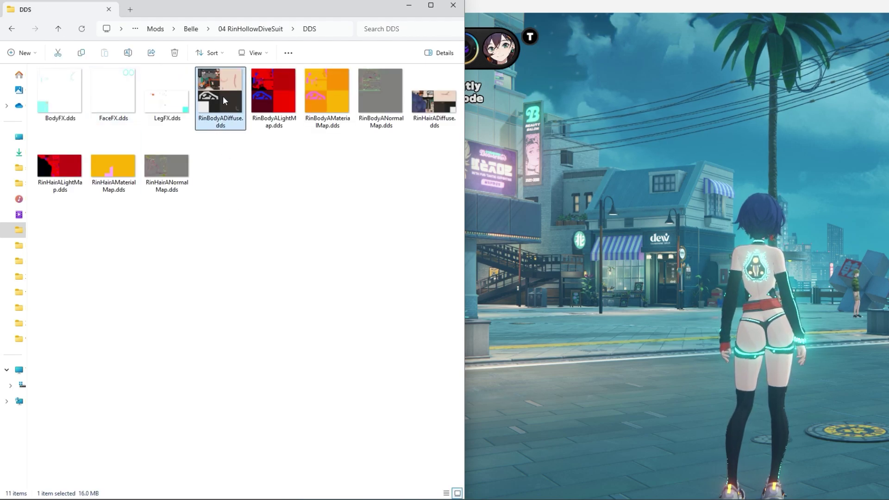
click(375, 169)
click(433, 99)
click(361, 197)
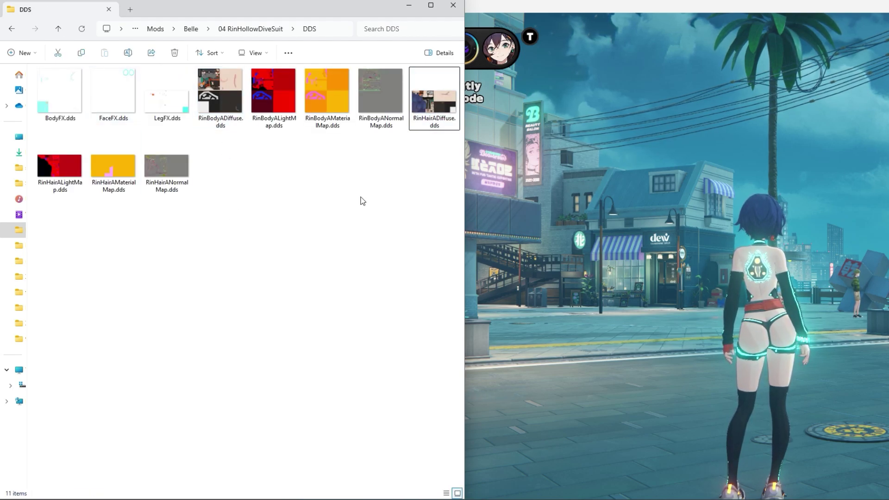
click(242, 112)
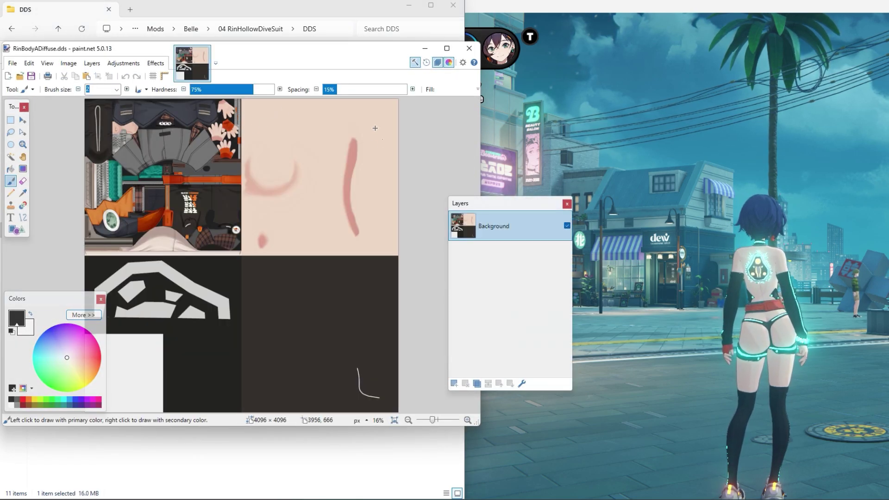
Paint a black zigzag across the skin-coloured section of the body texture with an 80 px brush
drag(328, 57, 1, 69)
click(350, 26)
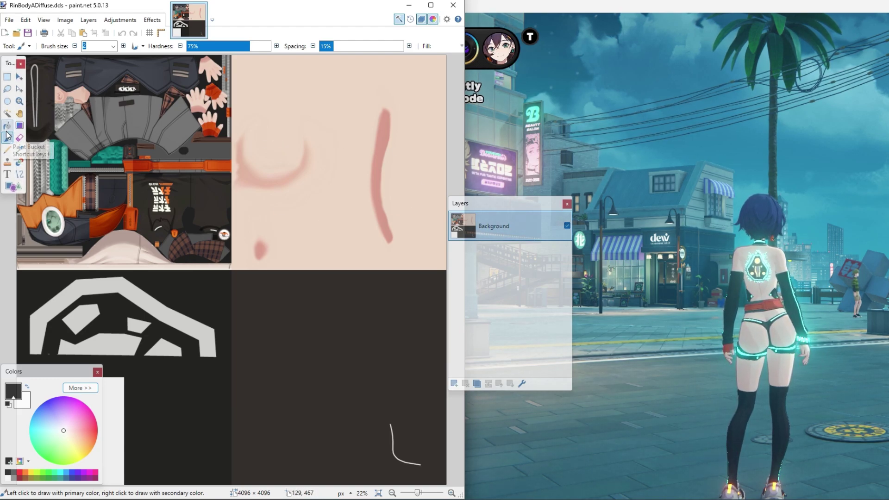
click(113, 46)
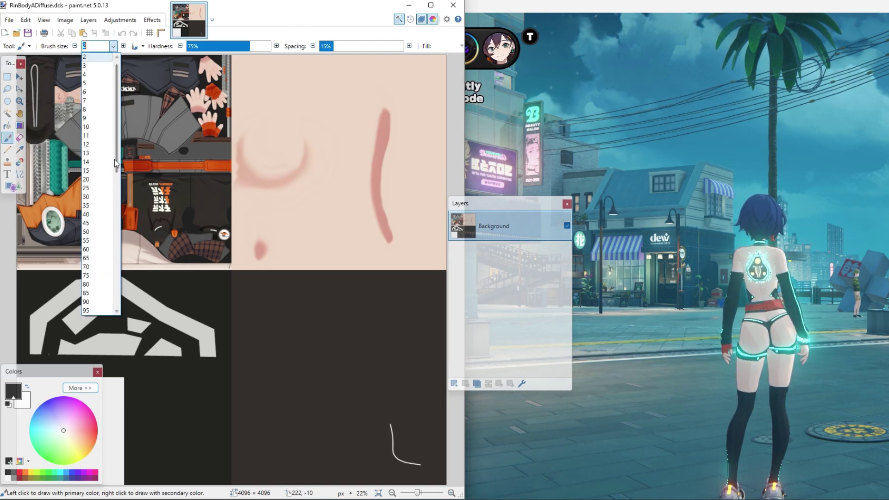
click(85, 284)
drag(286, 72, 362, 97)
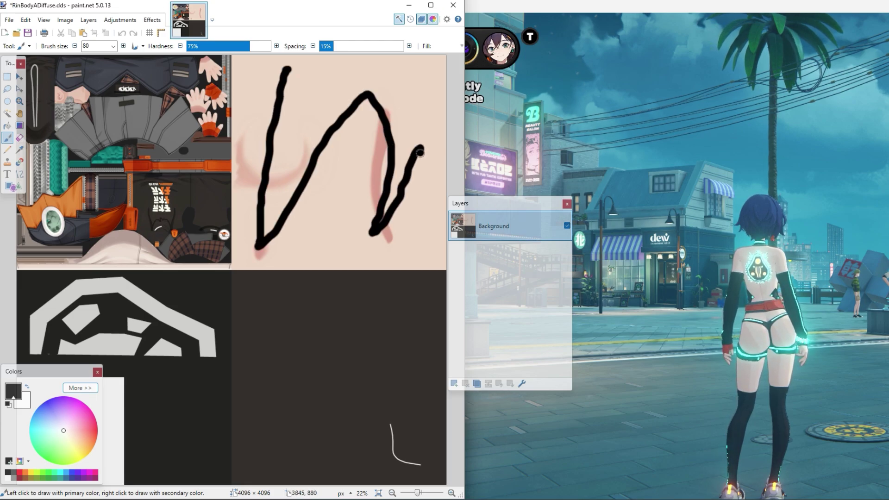
Save the body texture as BC2 (sRGB, DX 10+) and reload it in Zenless Zone Zero
key(ctrl+s)
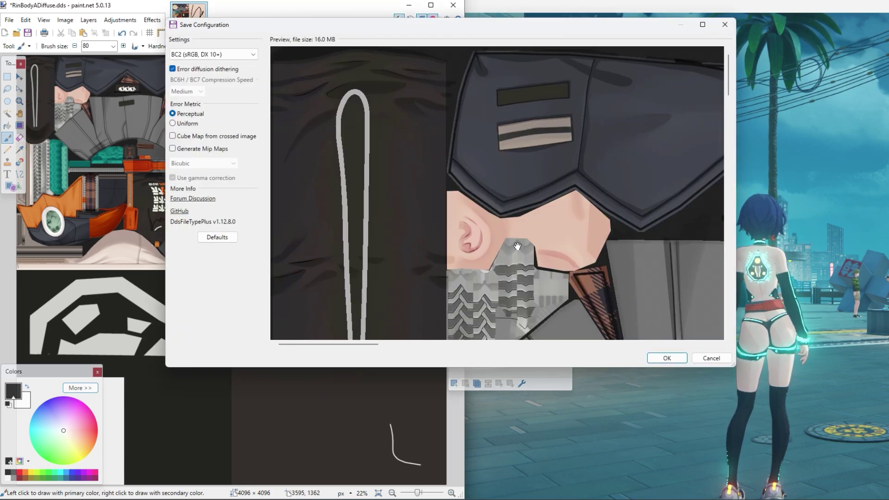
click(679, 360)
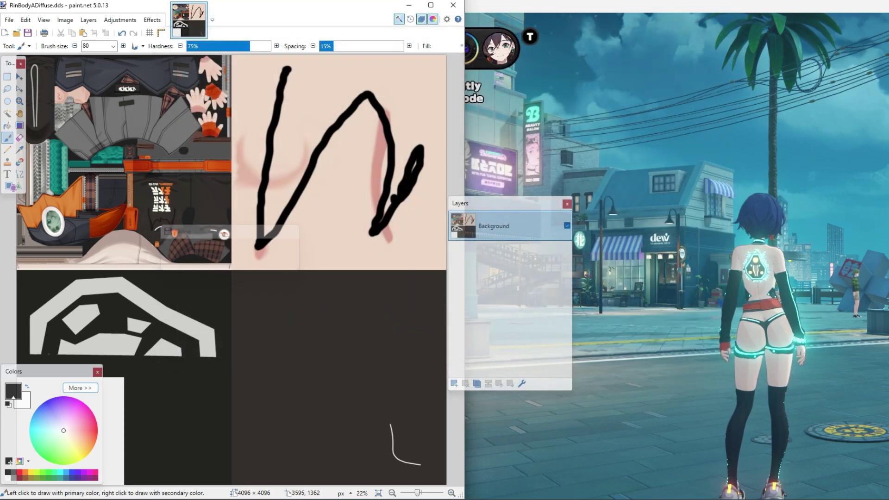
click(648, 2)
key(F10)
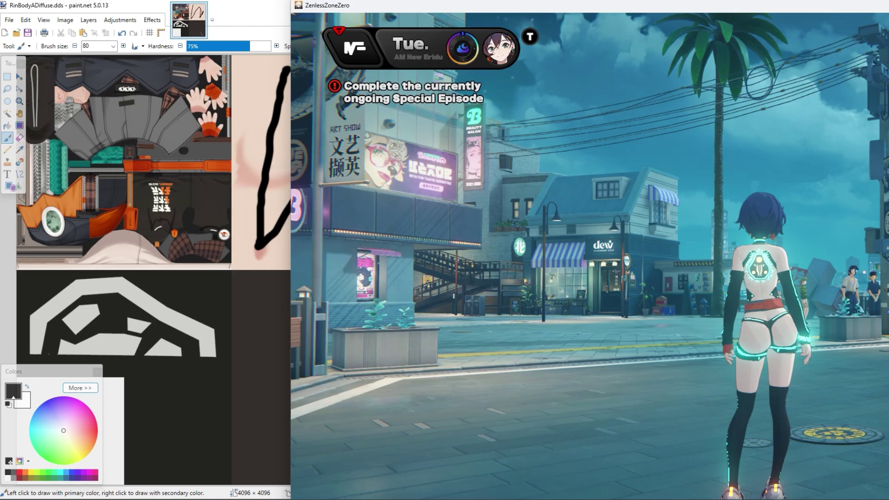
Undo the zigzag in paint.net and paint a soft red spot over the curved skin shading, using brush size 950 and 21% hardness
click(248, 17)
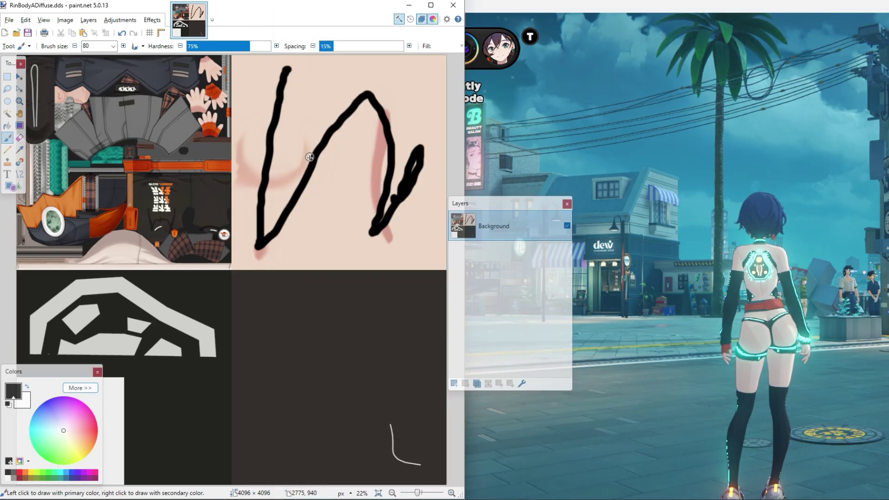
key(ctrl+z)
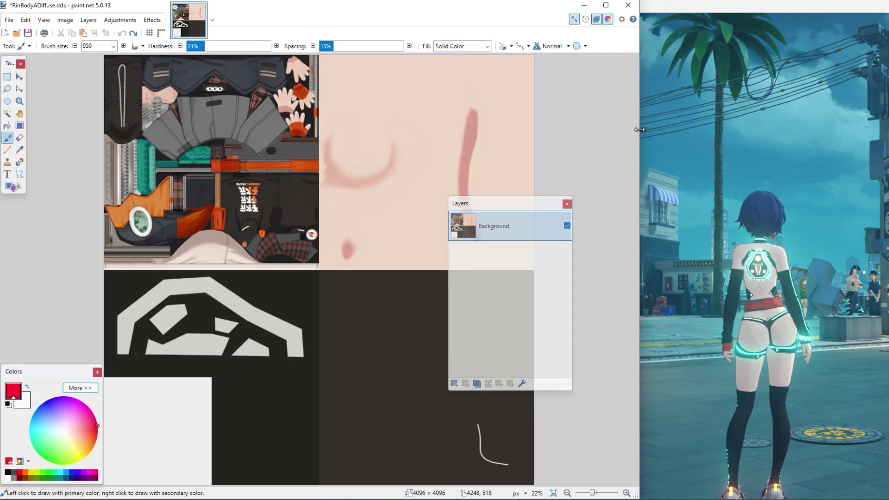
drag(638, 129, 611, 128)
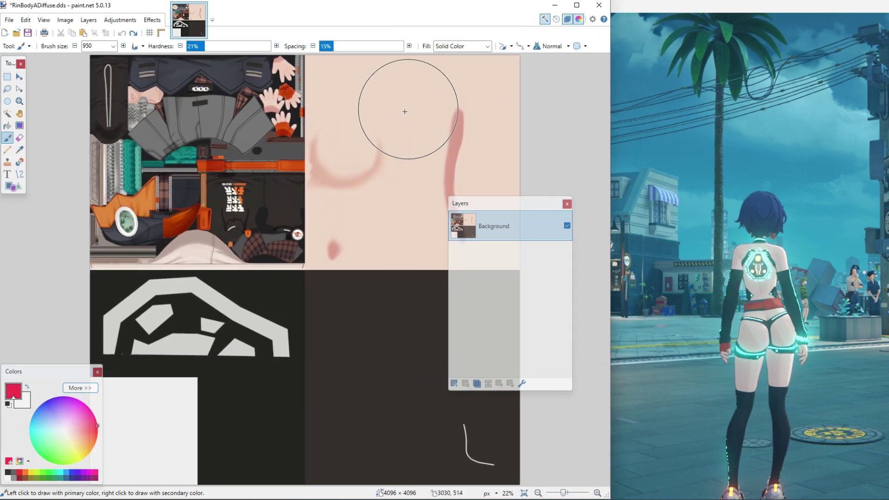
drag(343, 151, 346, 151)
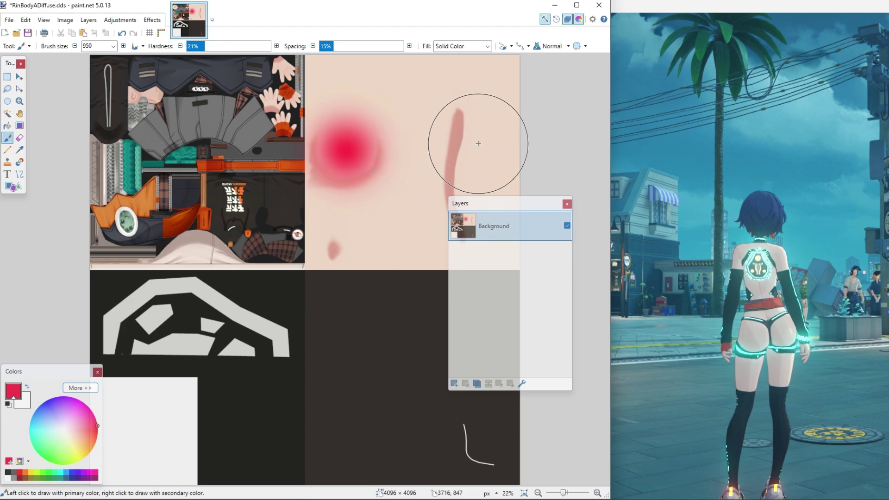
drag(463, 121, 445, 208)
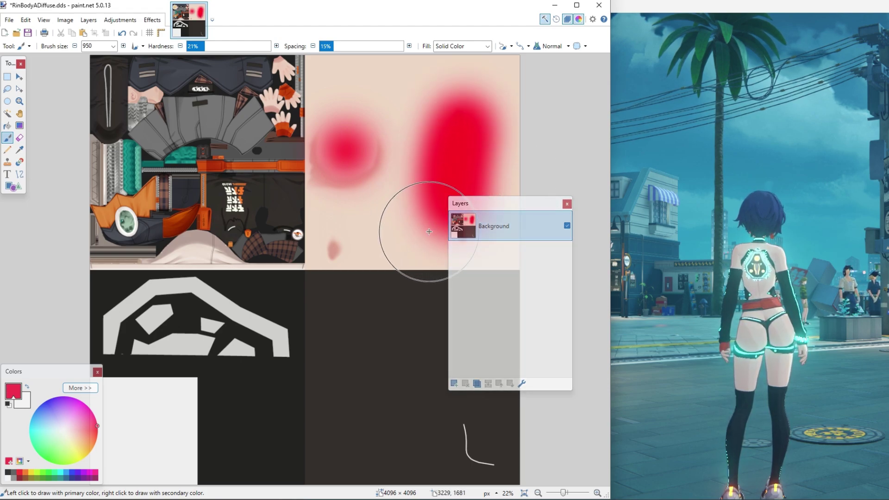
key(ctrl+z)
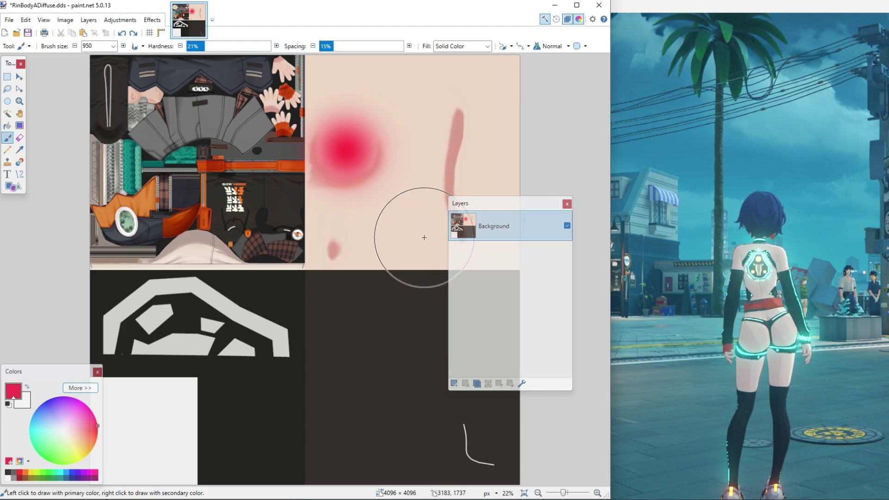
Save the texture with the red spot, reload it in Zenless Zone Zero and turn the character to face forward
key(ctrl+s)
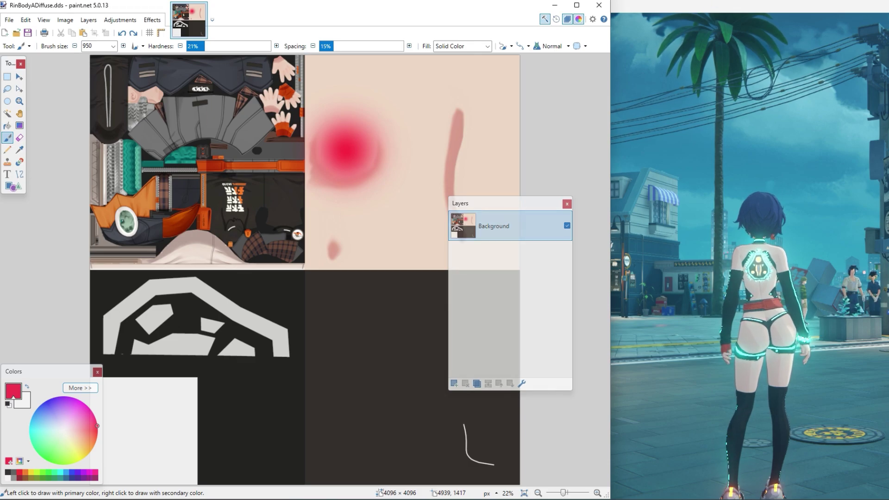
key(alt+Tab)
key(F10)
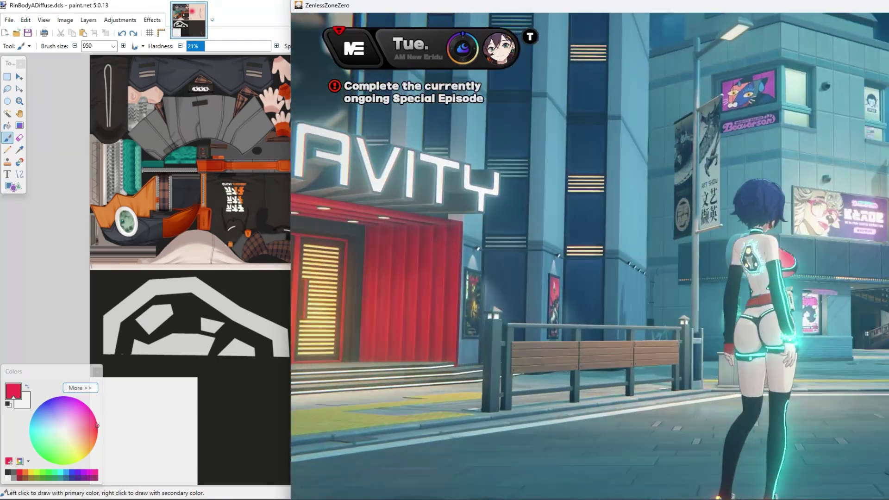
Replace the red spot with a soft cyan one in paint.net and apply the saved texture in Zenless Zone Zero
key(alt+Tab)
click(347, 148)
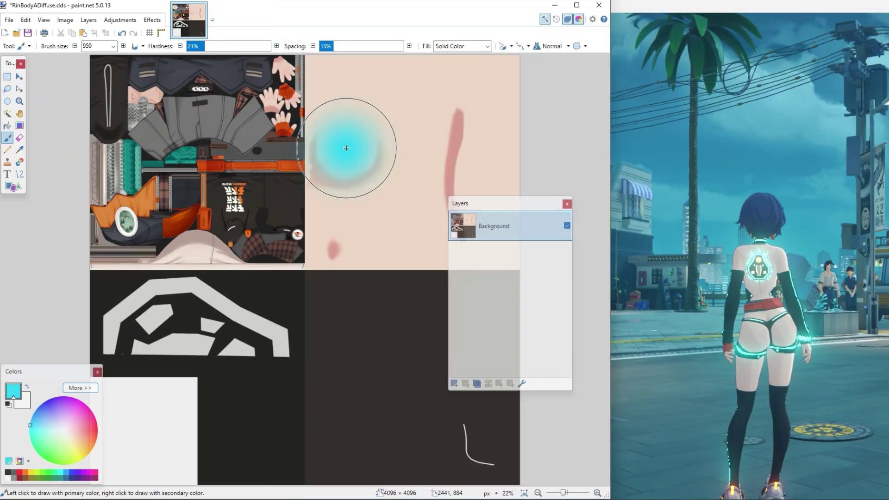
key(ctrl+s)
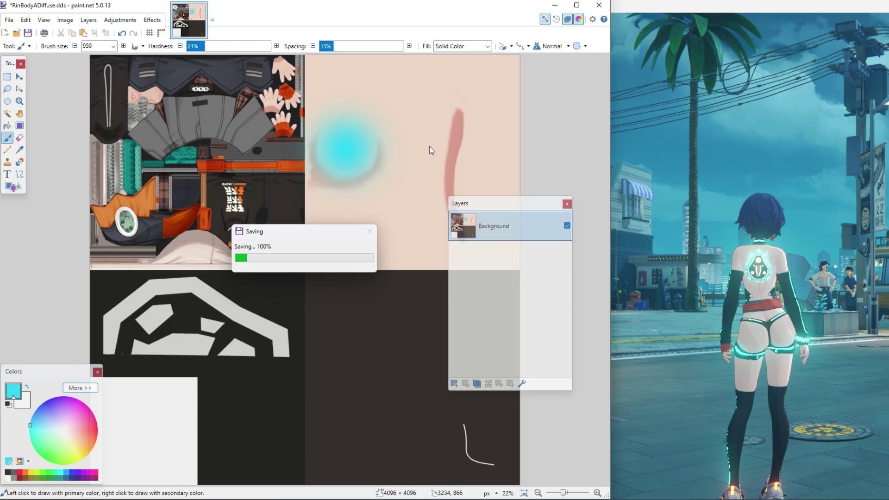
key(alt+Tab)
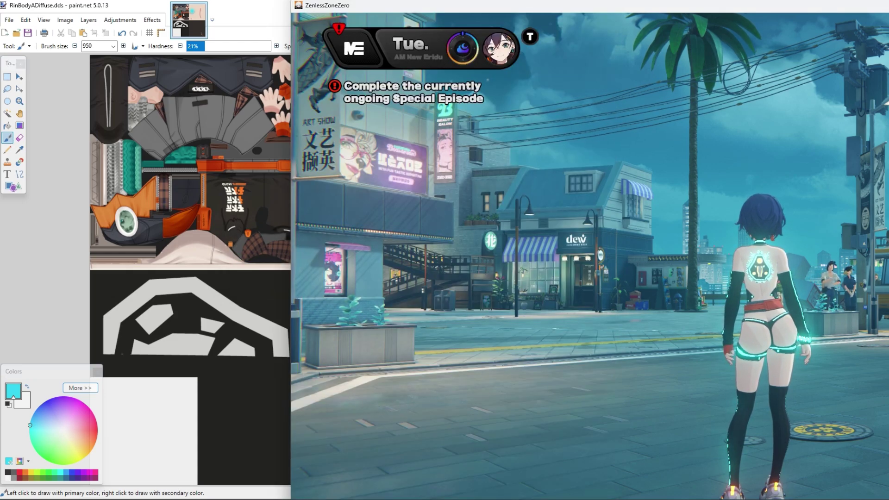
key(F10)
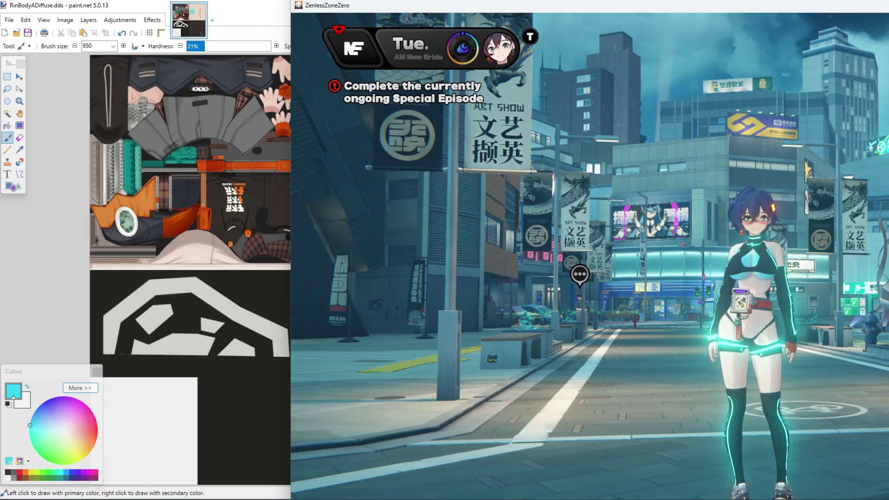
Return to paint.net and undo the cyan spot
click(226, 15)
key(ctrl+z)
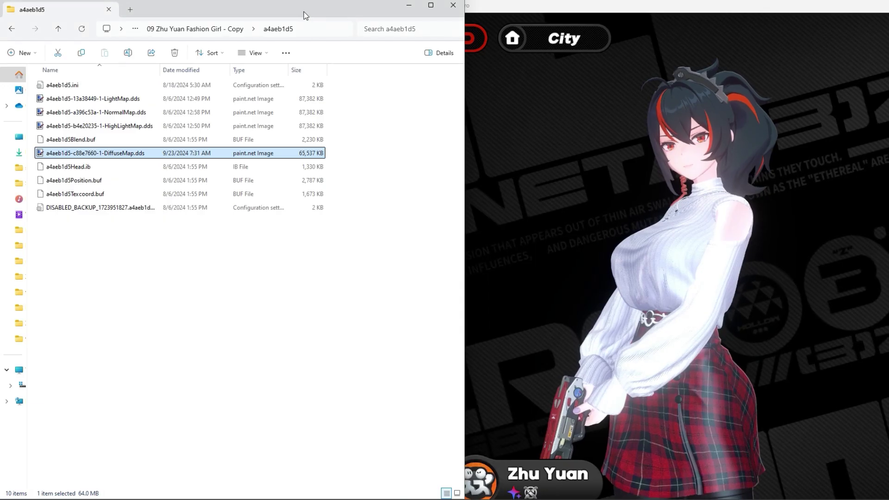
Open the 全部贴图 folder of the 09 Zhu Yuan Fashion Girl - Copy mod and look through its 上衣 subfolder
click(201, 29)
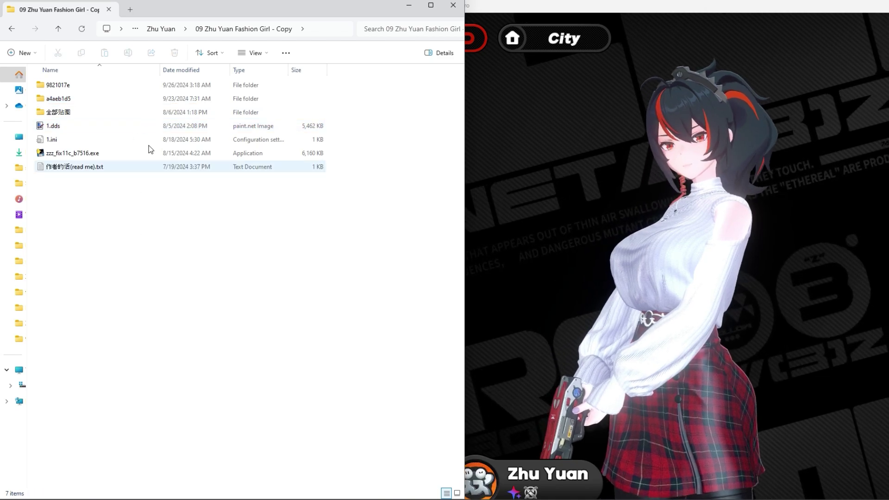
double_click(141, 113)
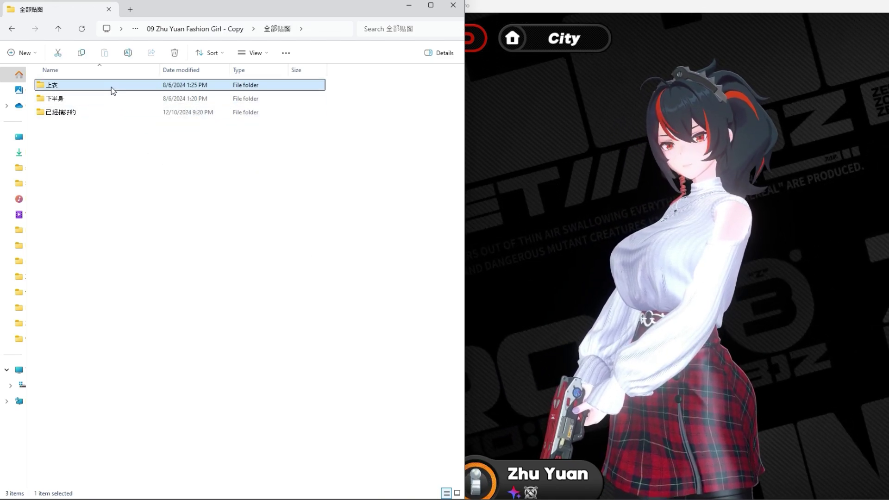
double_click(111, 87)
drag(44, 140, 439, 96)
click(422, 169)
key(alt+Left)
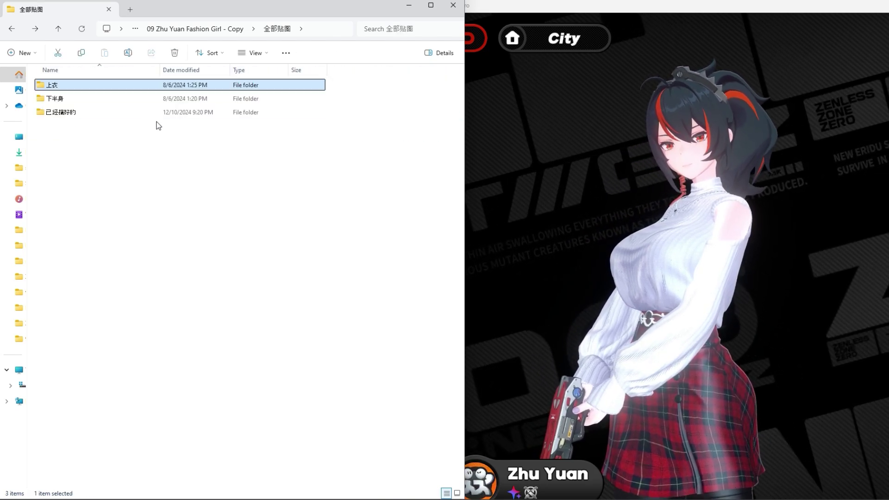
Look over the skirt textures in the 下半身 subfolder and copy Lottie_4.png1.png
double_click(132, 103)
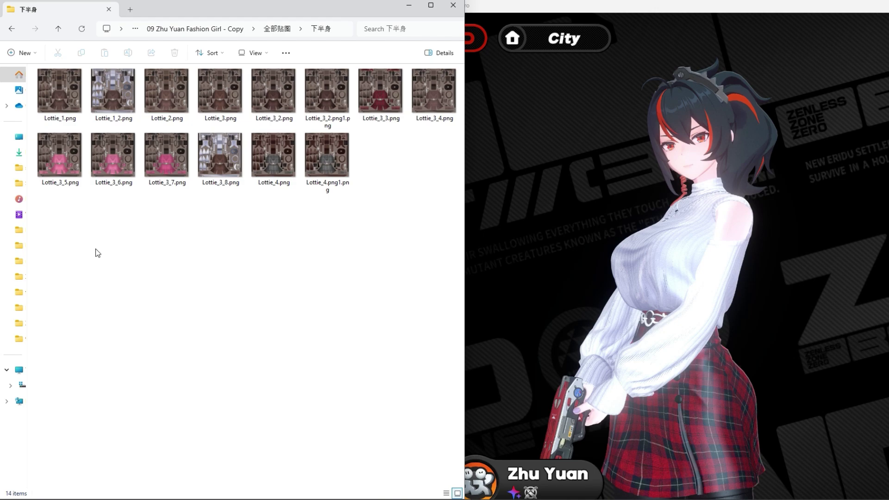
drag(54, 252, 461, 84)
click(393, 231)
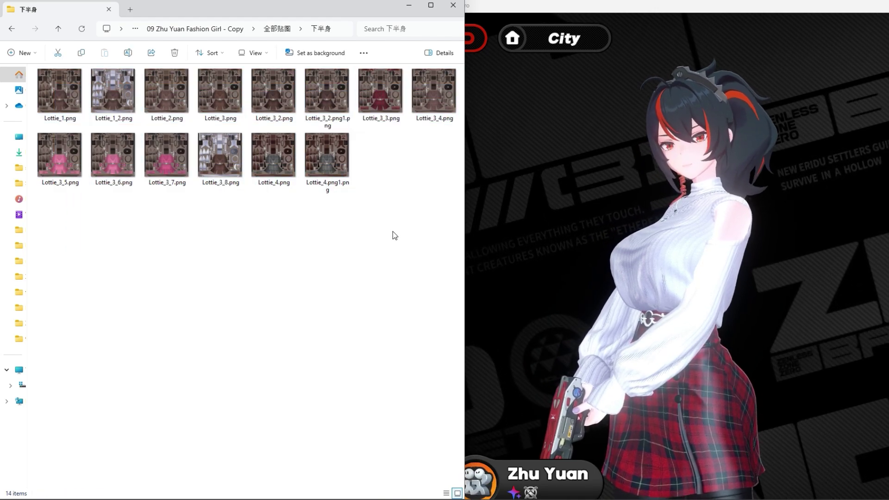
drag(329, 169, 376, 241)
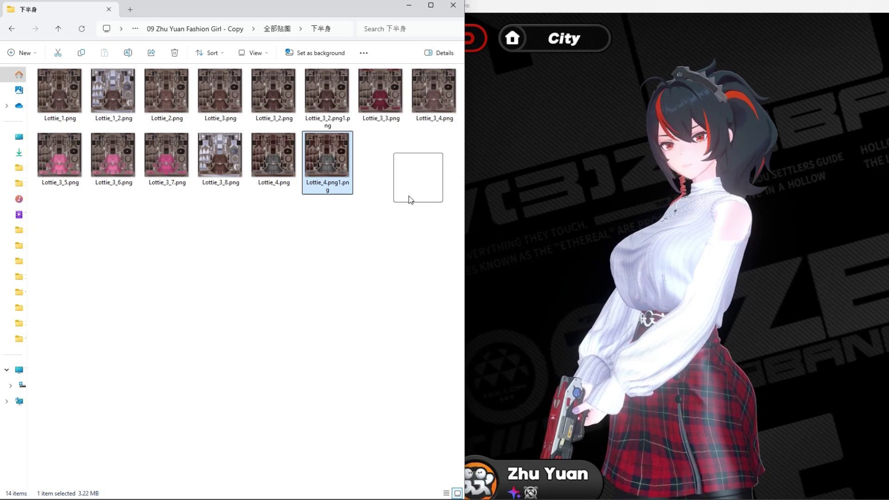
click(377, 223)
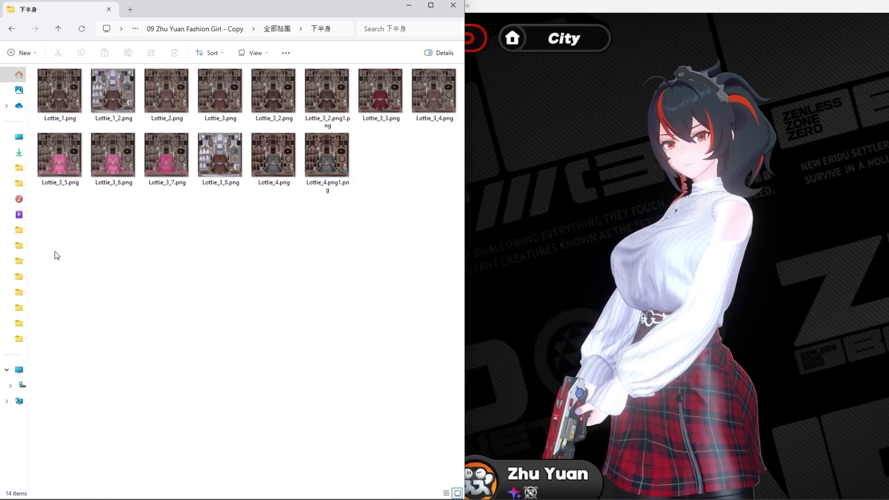
drag(54, 251, 458, 69)
click(370, 238)
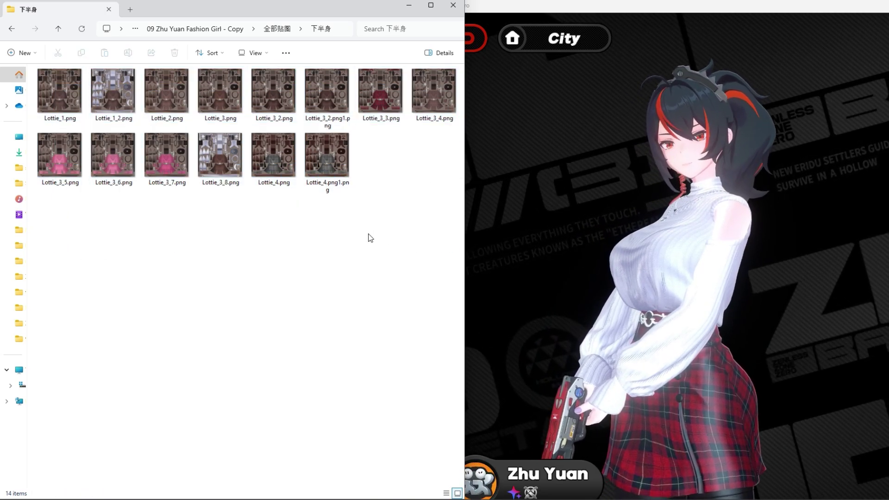
drag(328, 180, 373, 239)
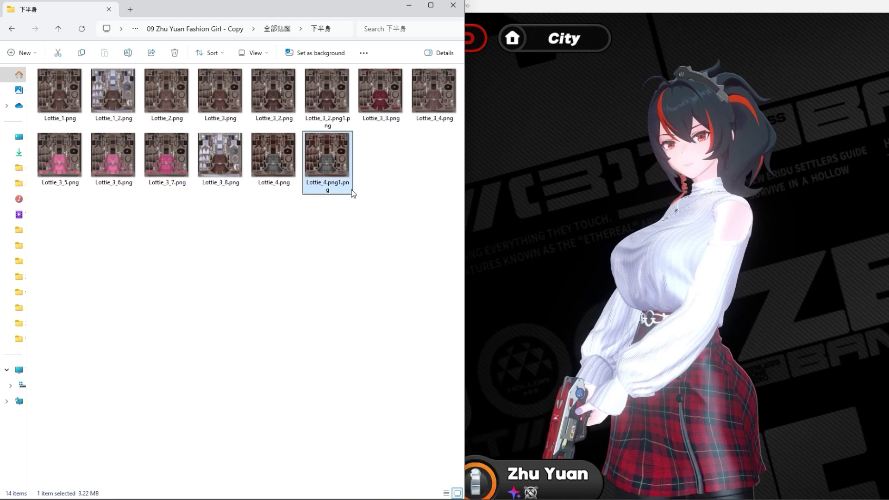
drag(696, 204, 370, 194)
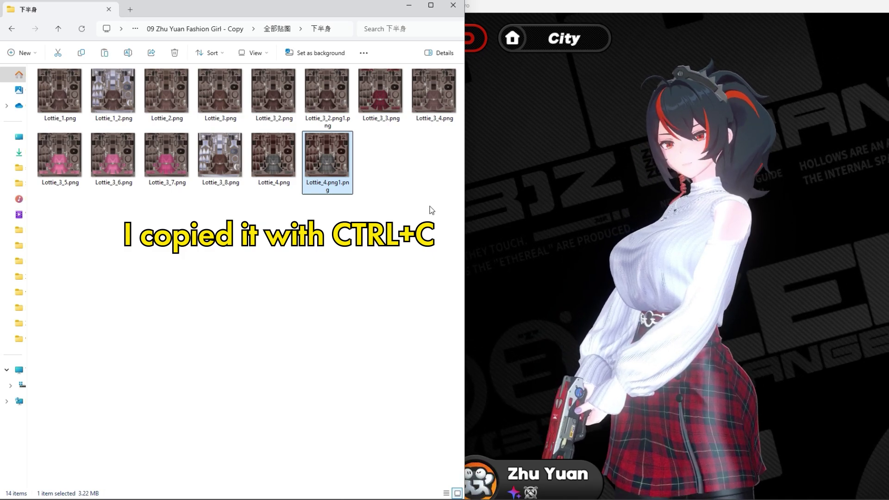
Return to the mod's a4aeb1d5 folder and open a4aeb1d5-c88e7660-1-DiffuseMap.dds in paint.net
click(282, 28)
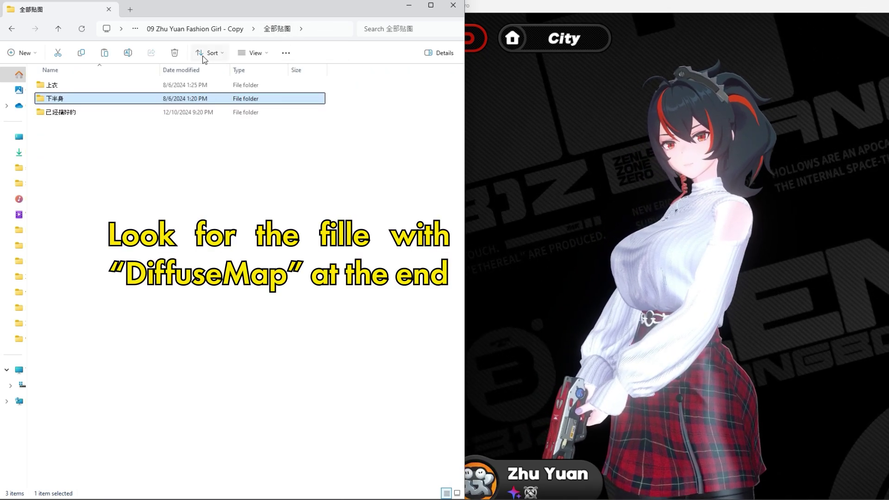
click(224, 30)
double_click(111, 101)
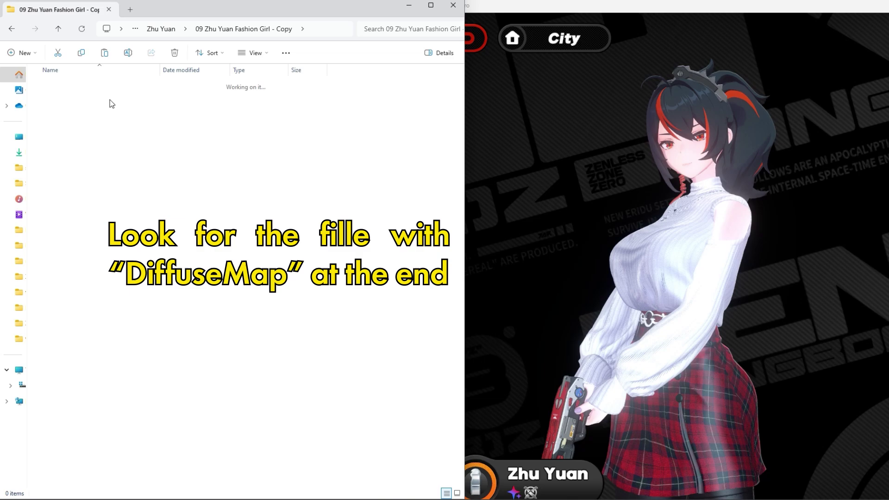
double_click(108, 153)
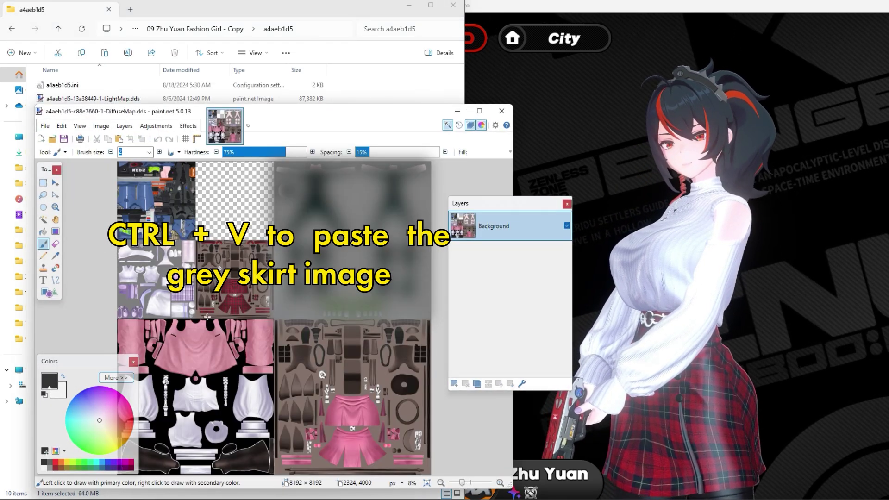
Paste the copied grey skirt texture, place it over the red skirt tile at about 2044, 2057, and deselect it
key(ctrl+v)
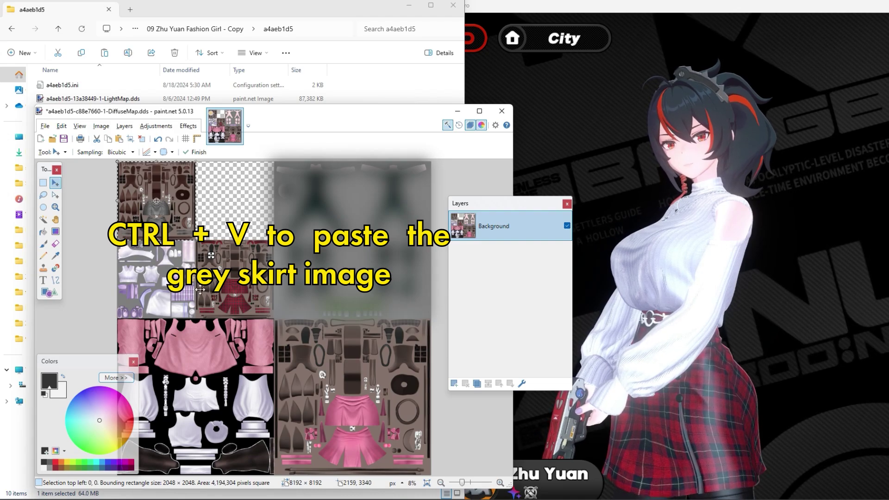
drag(161, 219, 253, 306)
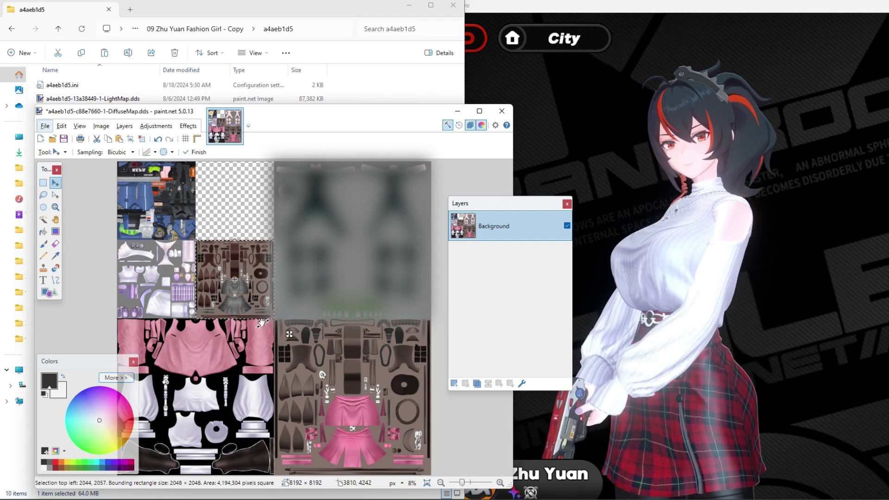
key(s)
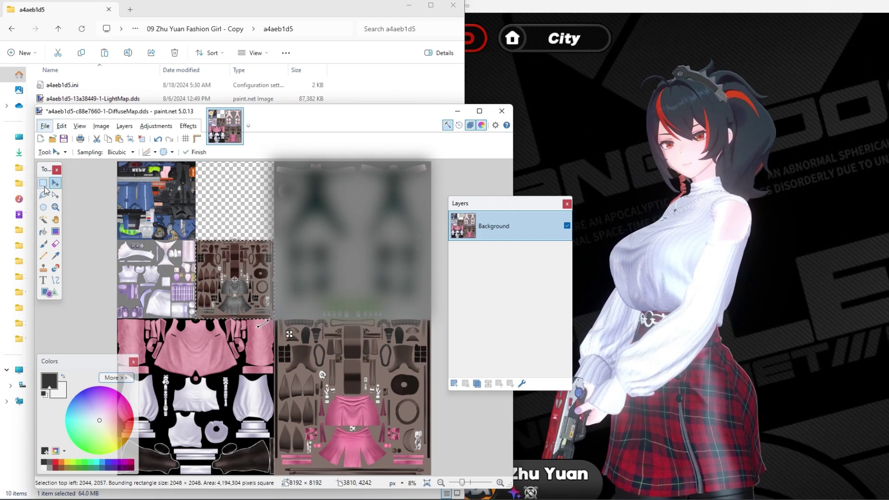
click(215, 221)
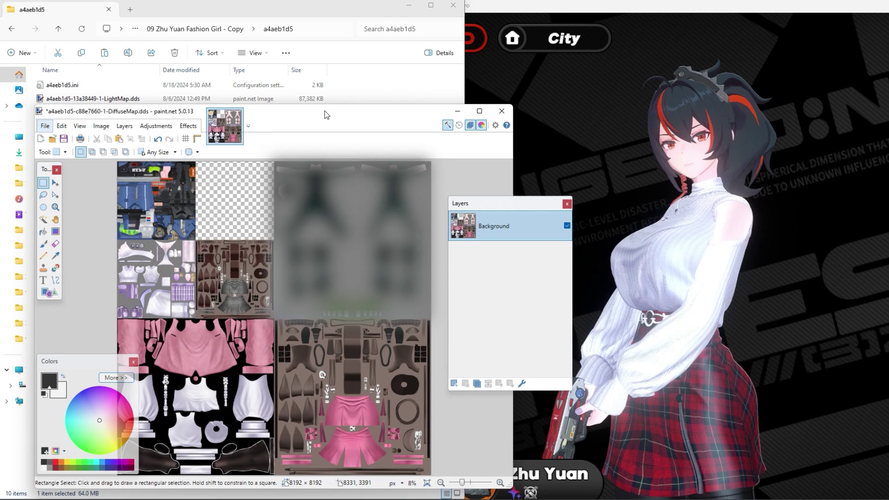
Save the DiffuseMap texture with the BC2 (sRGB, DX 10+) format and reload the mods in Zenless Zone Zero
key(ctrl+s)
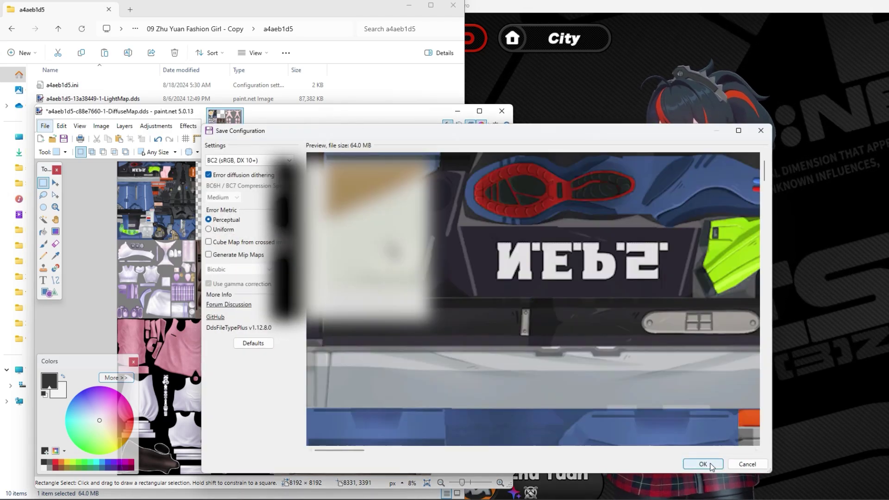
click(711, 465)
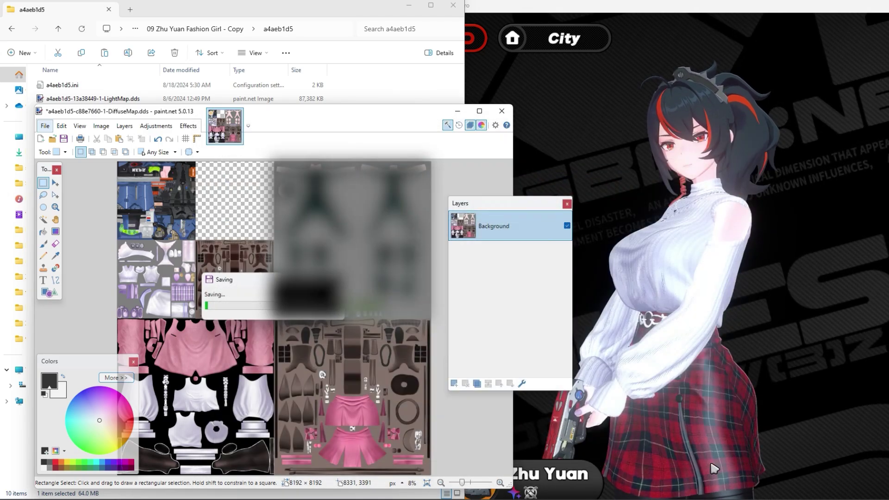
click(745, 13)
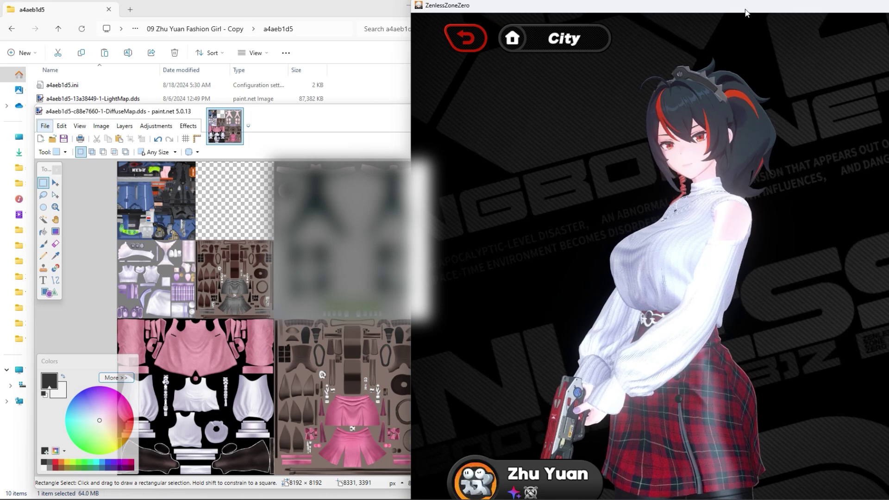
key(F10)
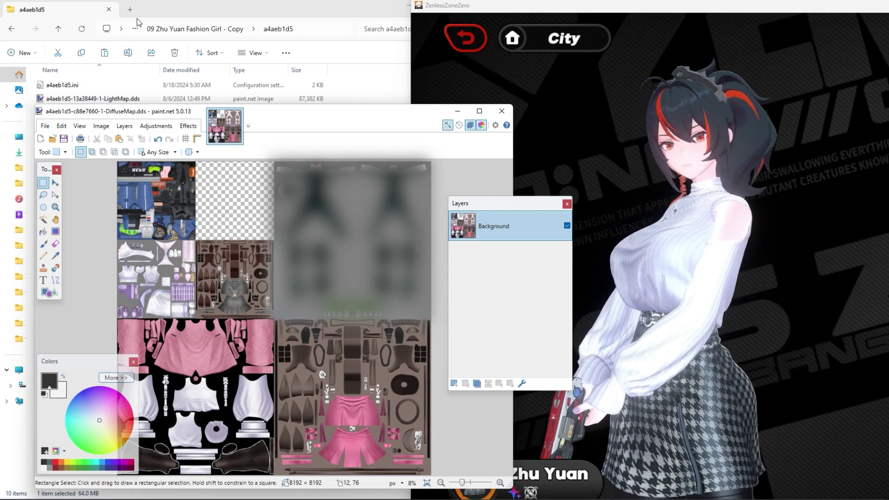
Go back to File Explorer and look over the skirt textures in the 下半身 subfolder of 全部贴图
click(173, 17)
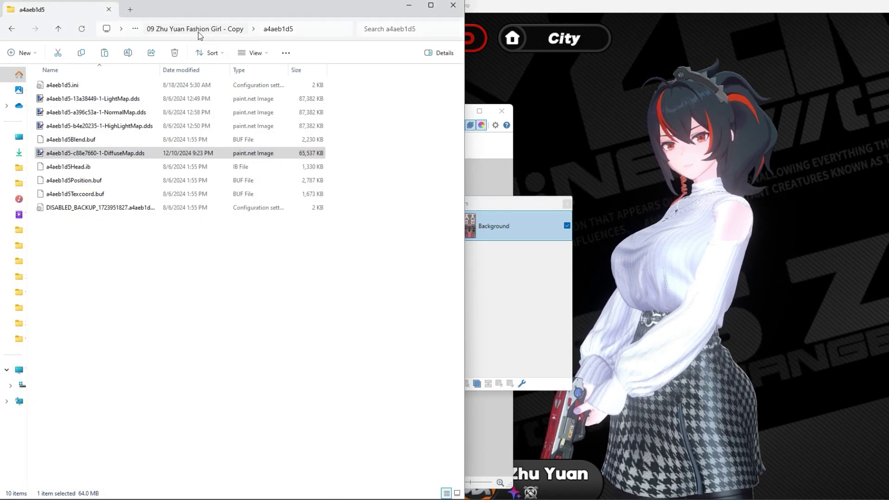
key(alt+Up)
click(156, 113)
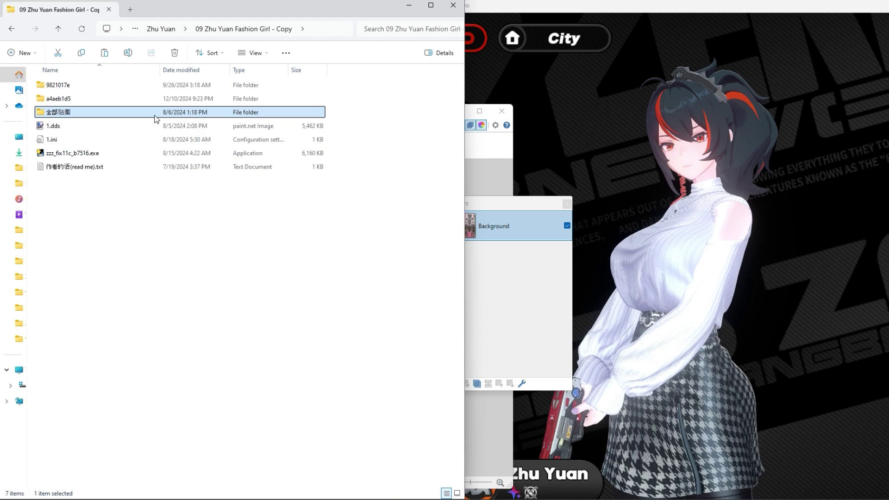
double_click(155, 114)
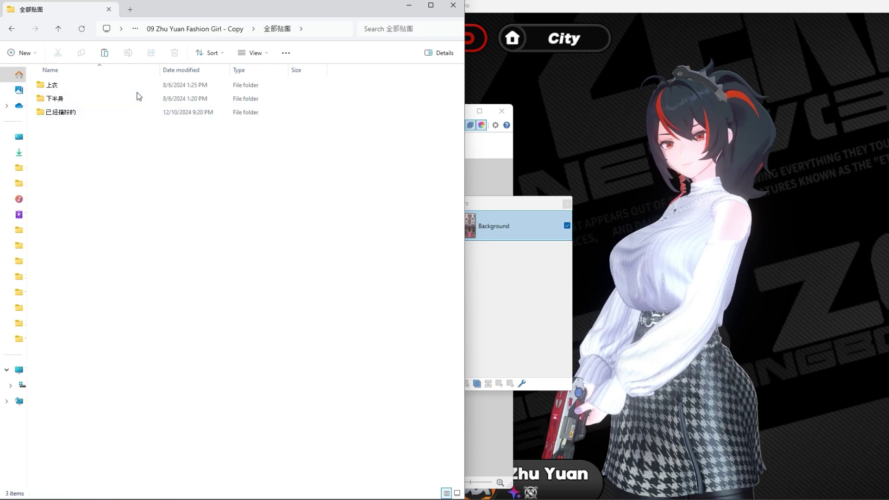
double_click(131, 98)
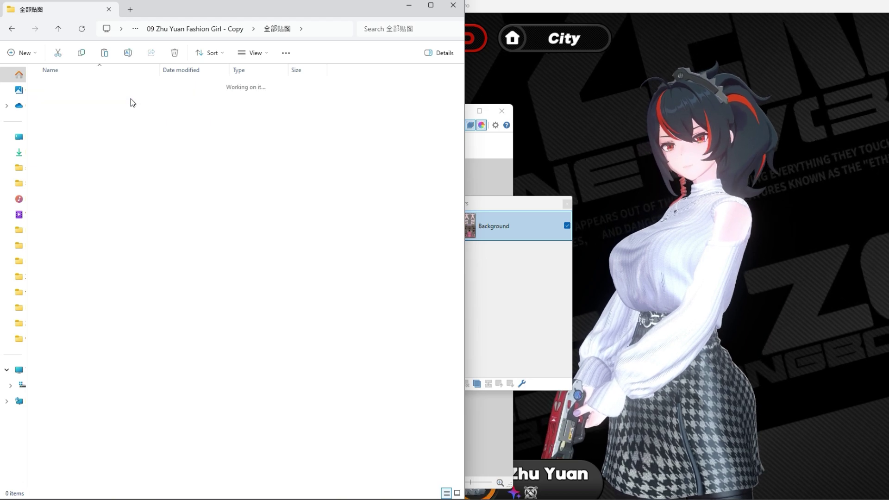
drag(62, 207, 439, 88)
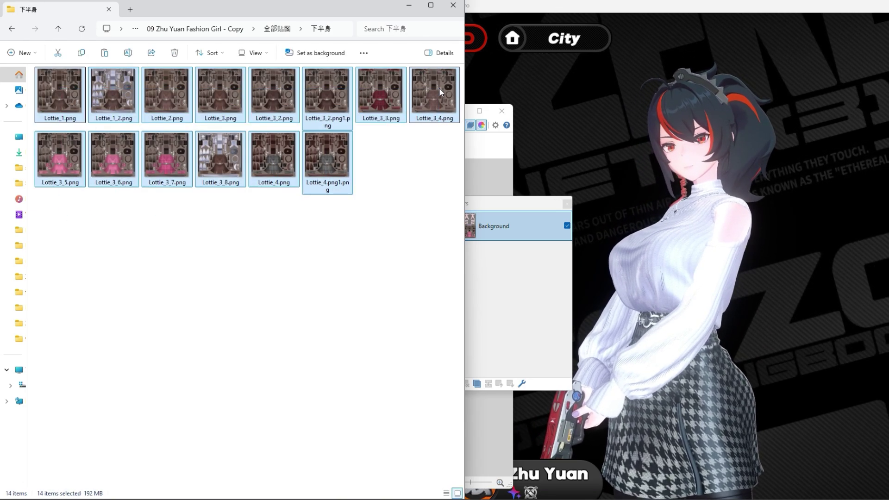
click(412, 207)
click(277, 29)
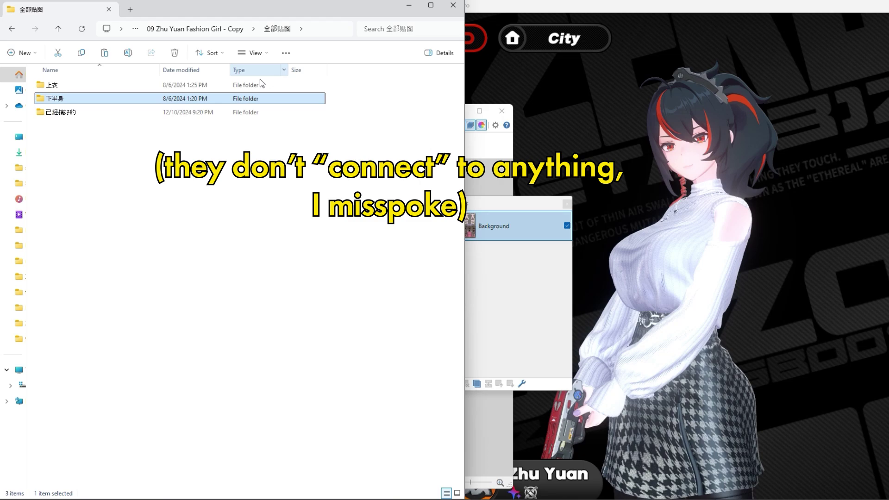
Look over the top textures in the 上衣 subfolder and return to 全部贴图
double_click(65, 87)
drag(91, 194, 433, 80)
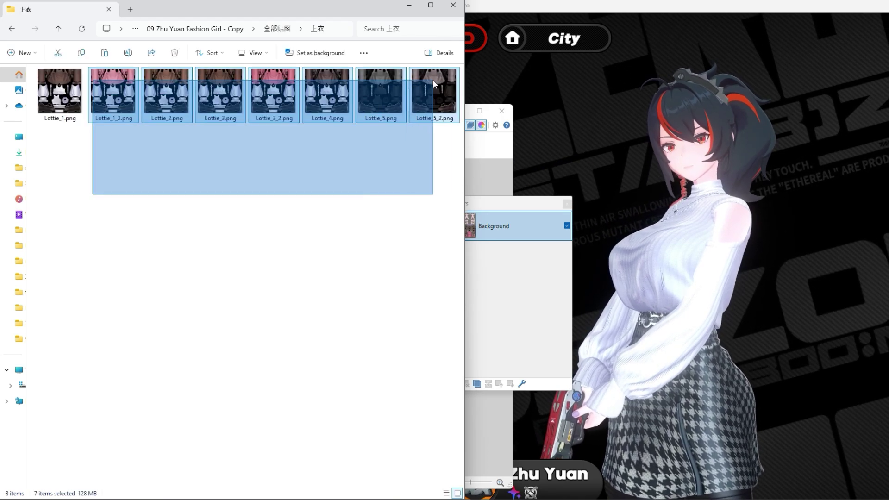
click(394, 195)
click(268, 29)
Inspect the archives in 已经搞好的, view the contents of 原版.rar, and return to the 09 Zhu Yuan Fashion Girl - Copy folder
double_click(143, 111)
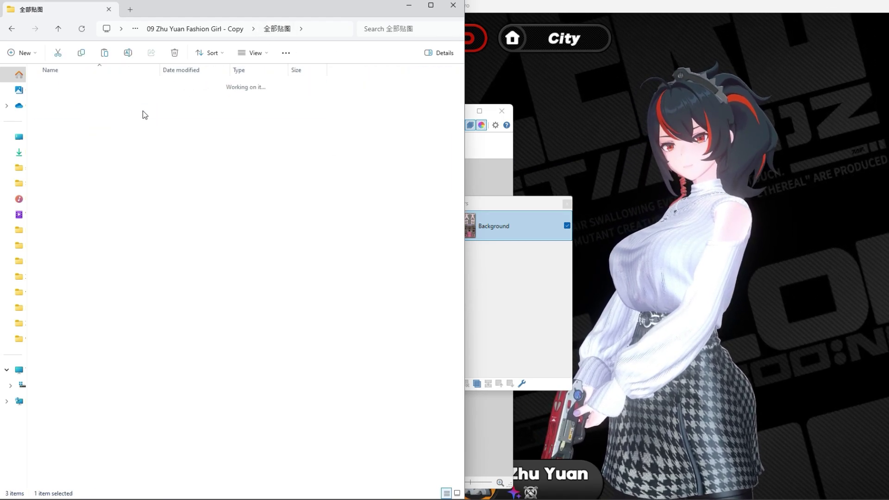
drag(93, 173, 60, 82)
click(91, 189)
double_click(71, 152)
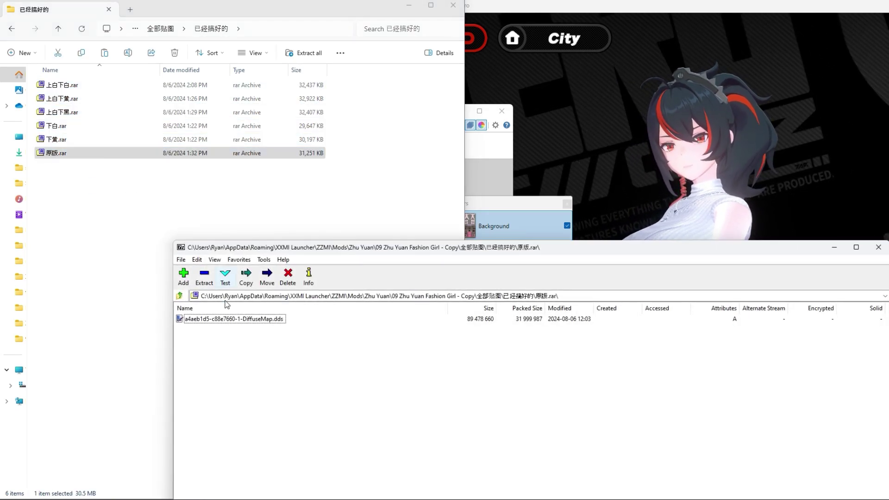
click(228, 321)
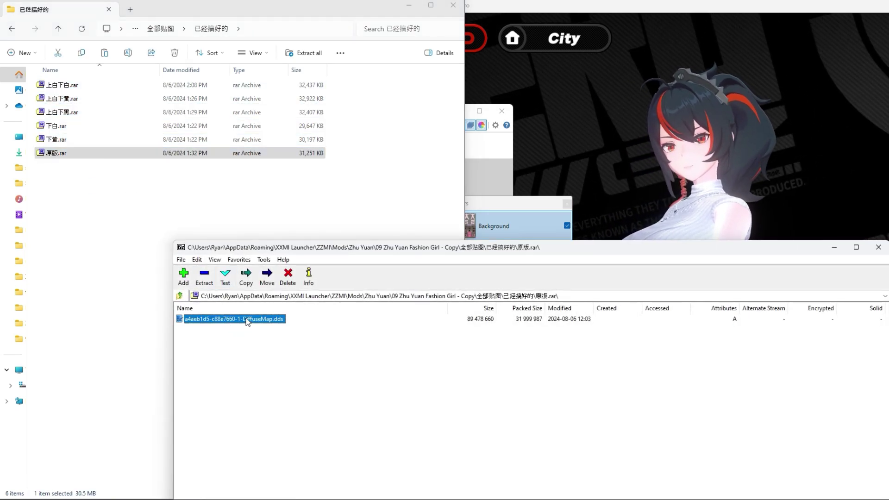
click(246, 324)
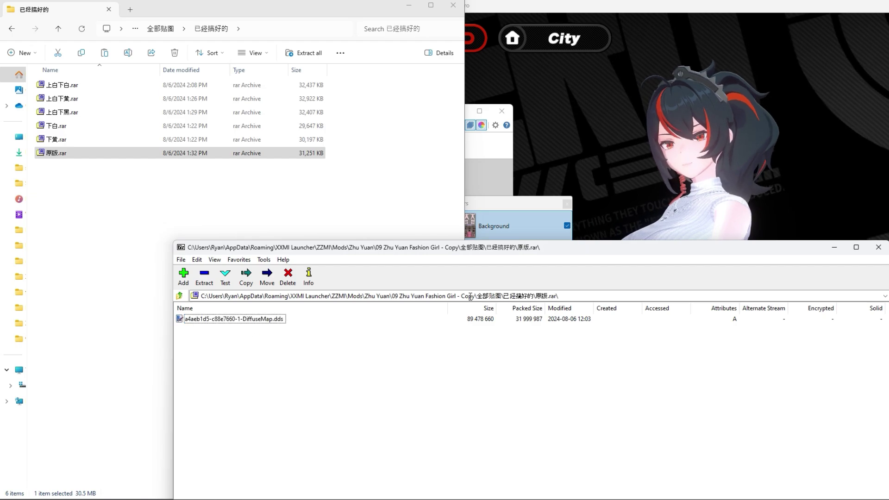
click(878, 247)
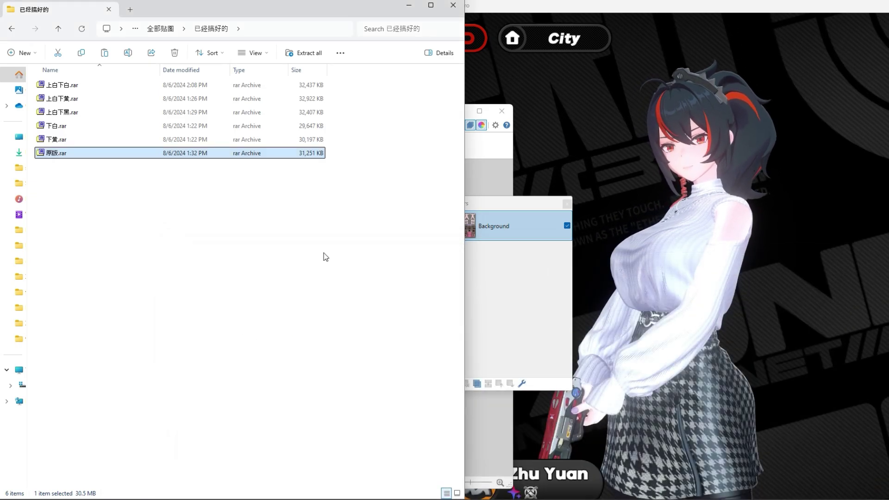
click(162, 29)
click(195, 144)
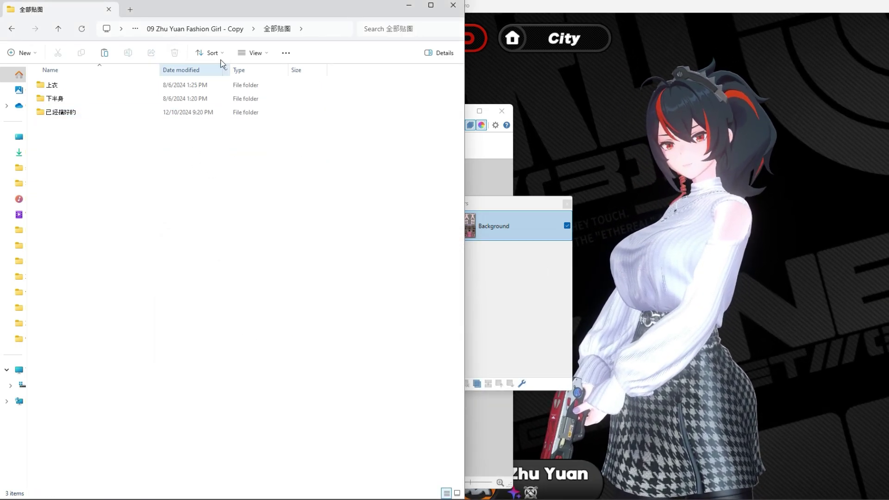
click(224, 29)
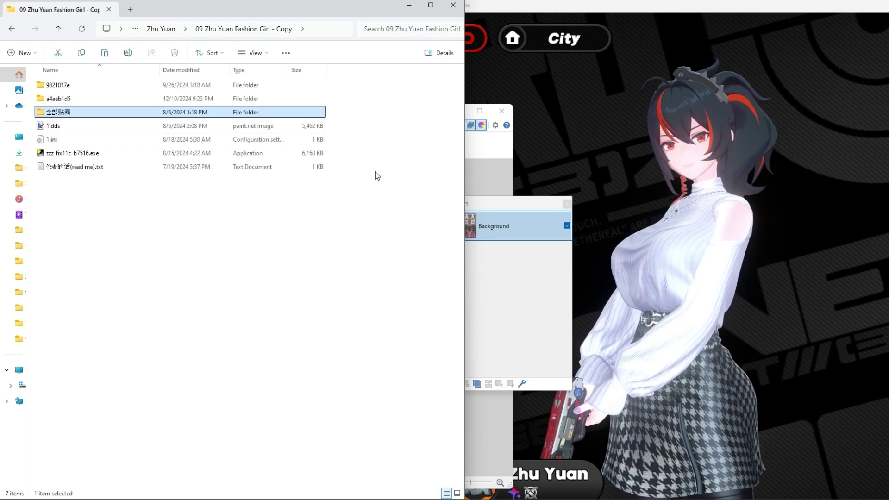
Switch to paint.net and undo the pasted grey skirt texture completely
click(482, 125)
click(503, 156)
key(ctrl+z)
key(ctrl+z)
key(ctrl+z)
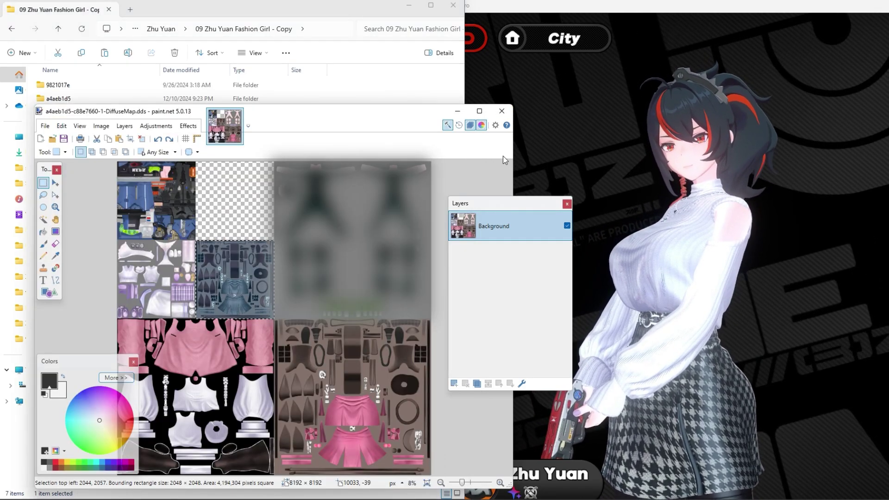
key(ctrl+z)
key(ctrl+z)
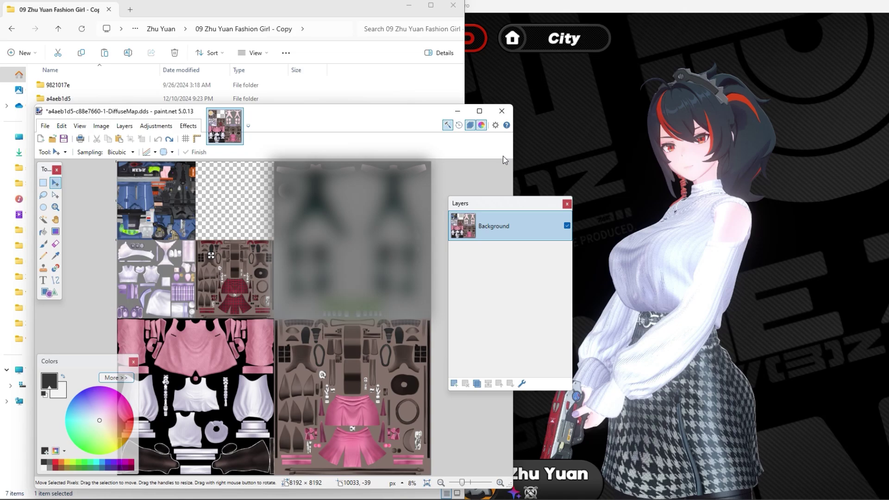
Save the DiffuseMap texture with the red skirt and reload the mods in Zenless Zone Zero
key(ctrl+s)
click(685, 11)
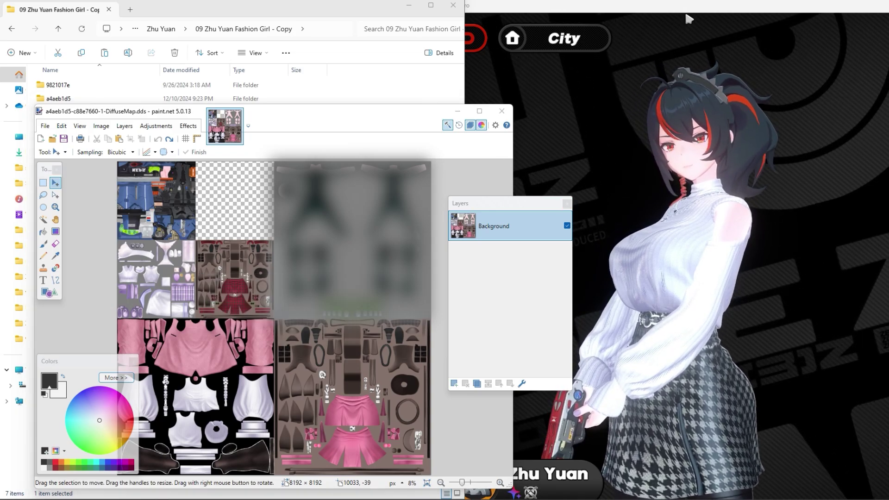
key(F10)
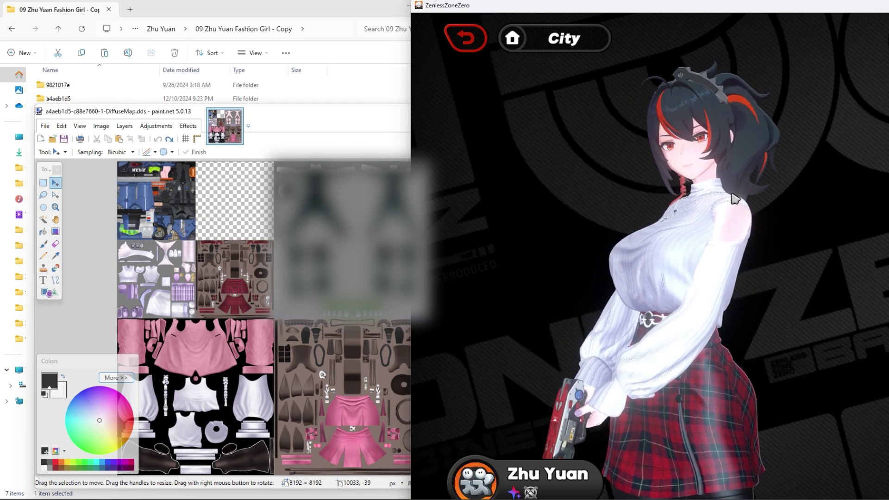
Bring the whole Zenless Zone Zero window into view and leave the agent screen for the city
double_click(676, 6)
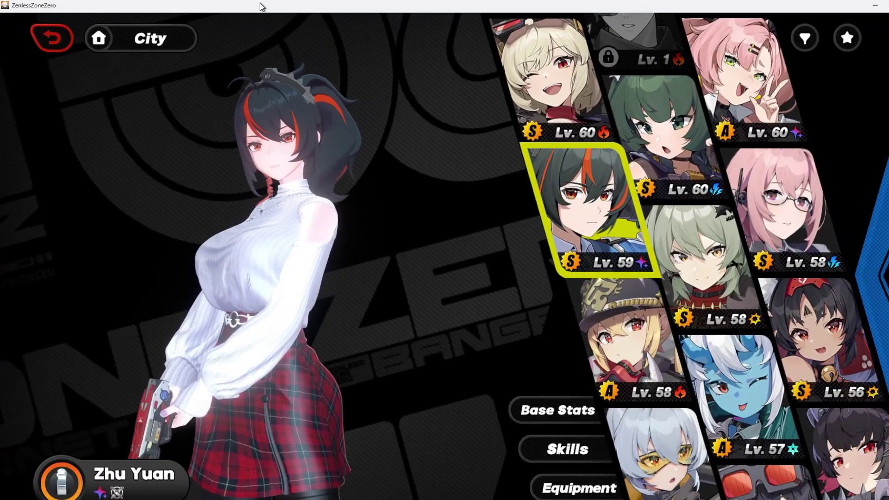
key(Escape)
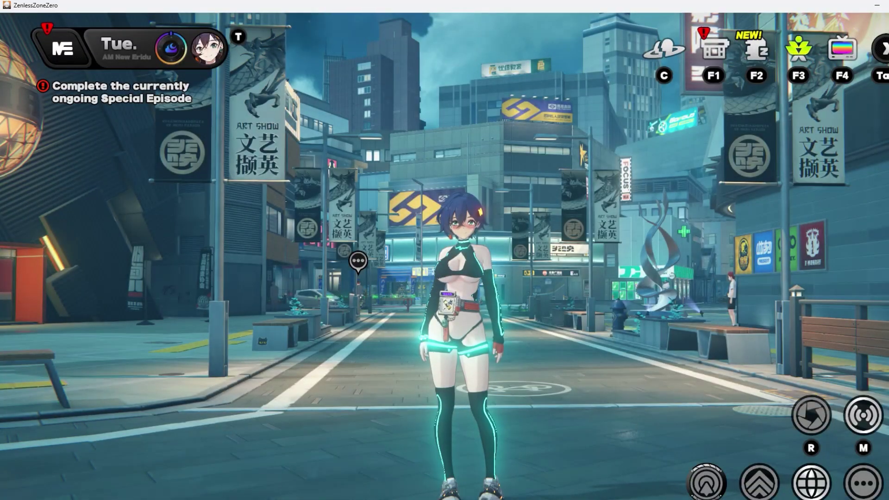